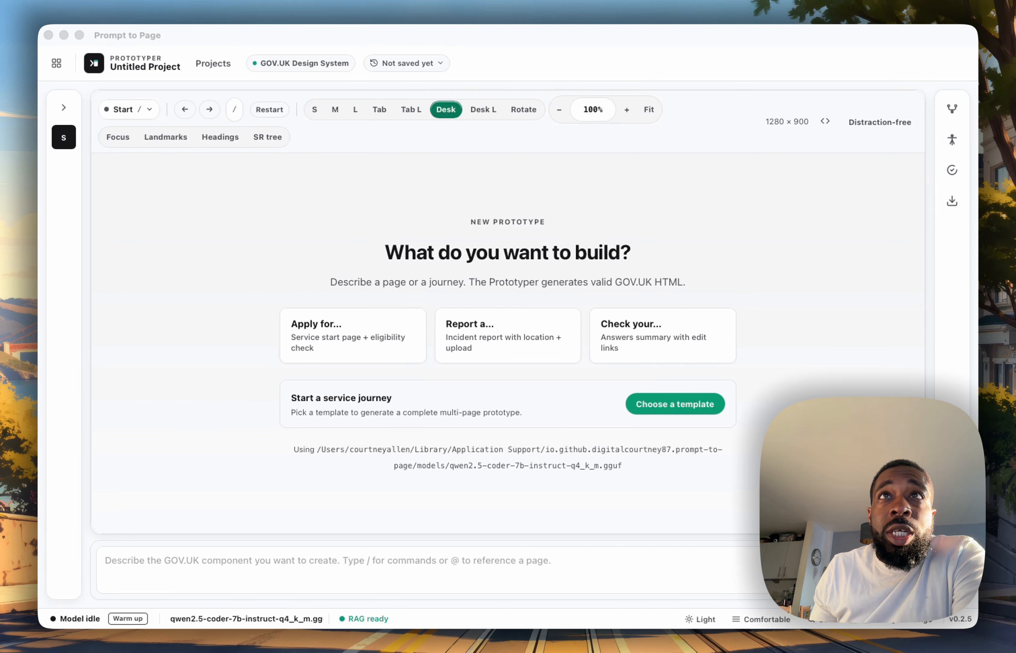
Enter a prompt for a federal small business disaster loan start page with an intro, summary box, three-step process list and "Start application" button
left_click(277, 560)
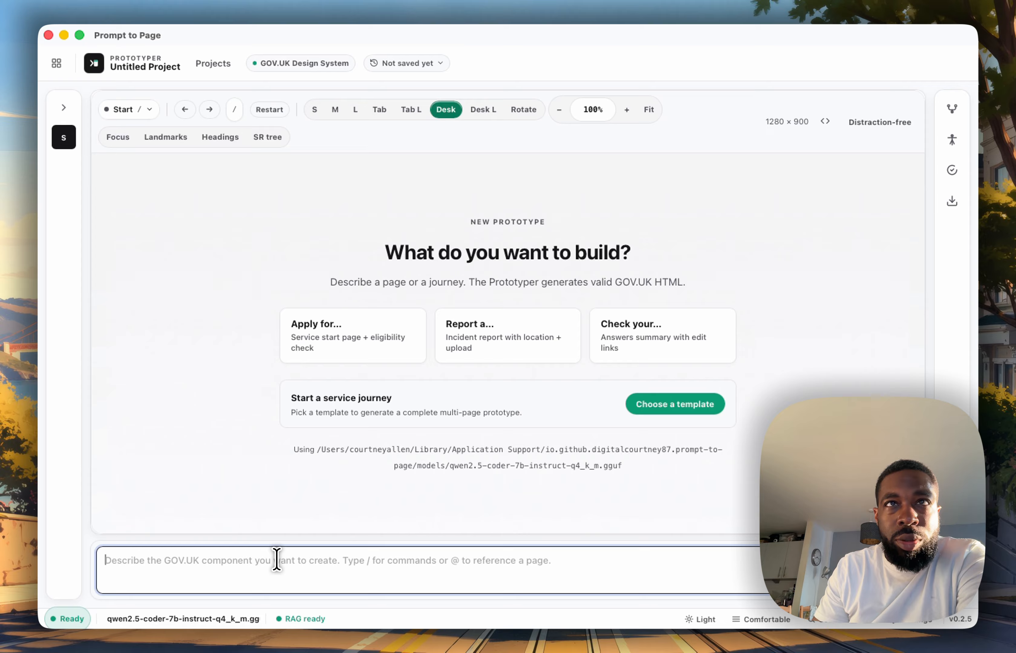
key("super+v")
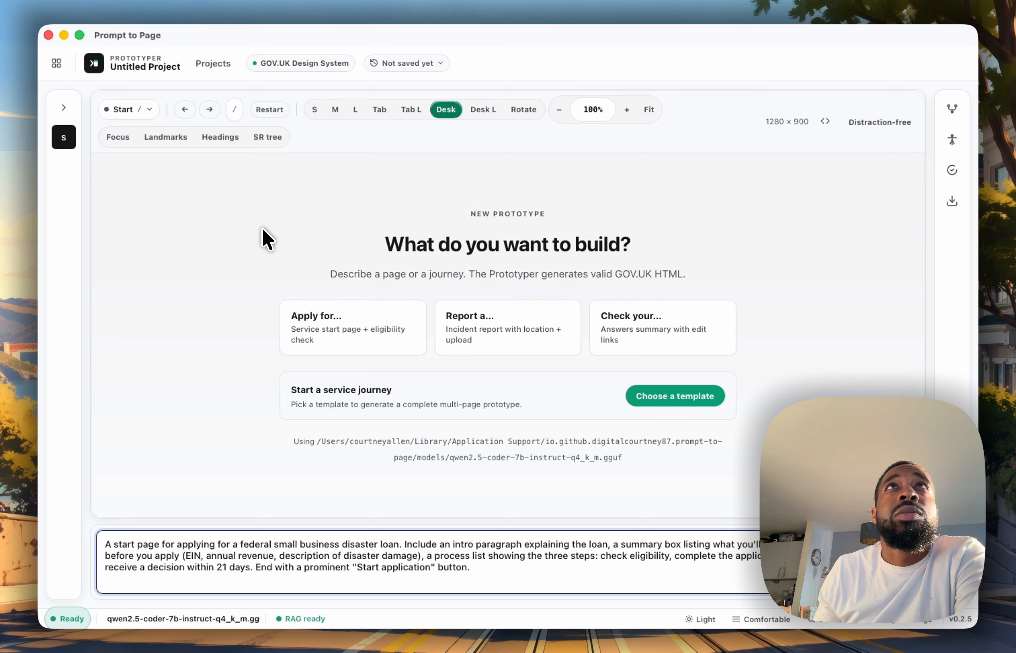
Create a new project named "USWDS Test" based on the U.S. Web Design System
left_click(214, 65)
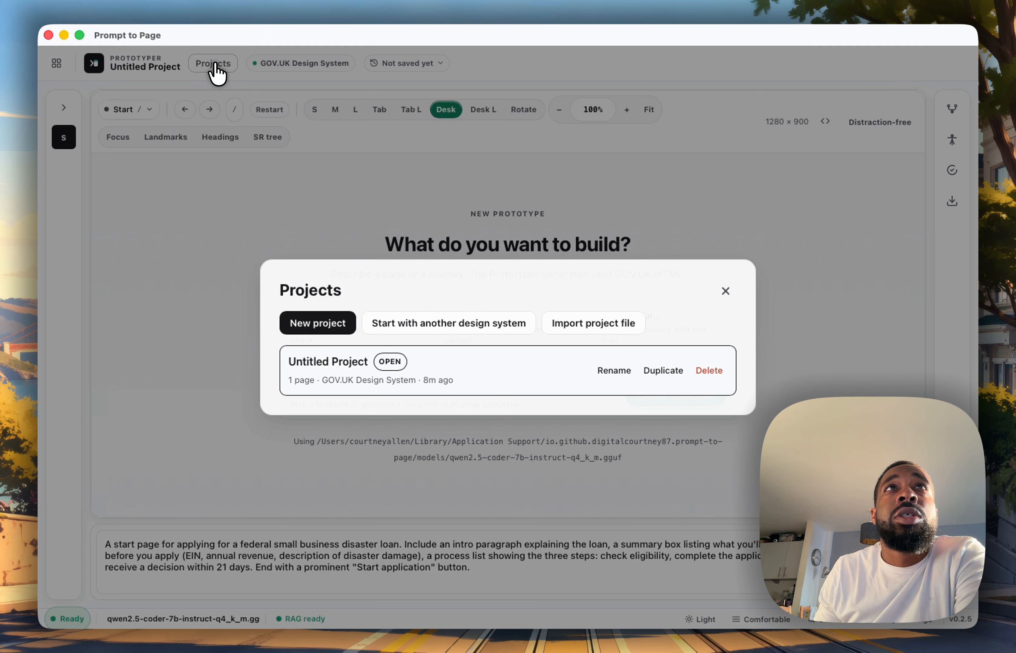
left_click(327, 327)
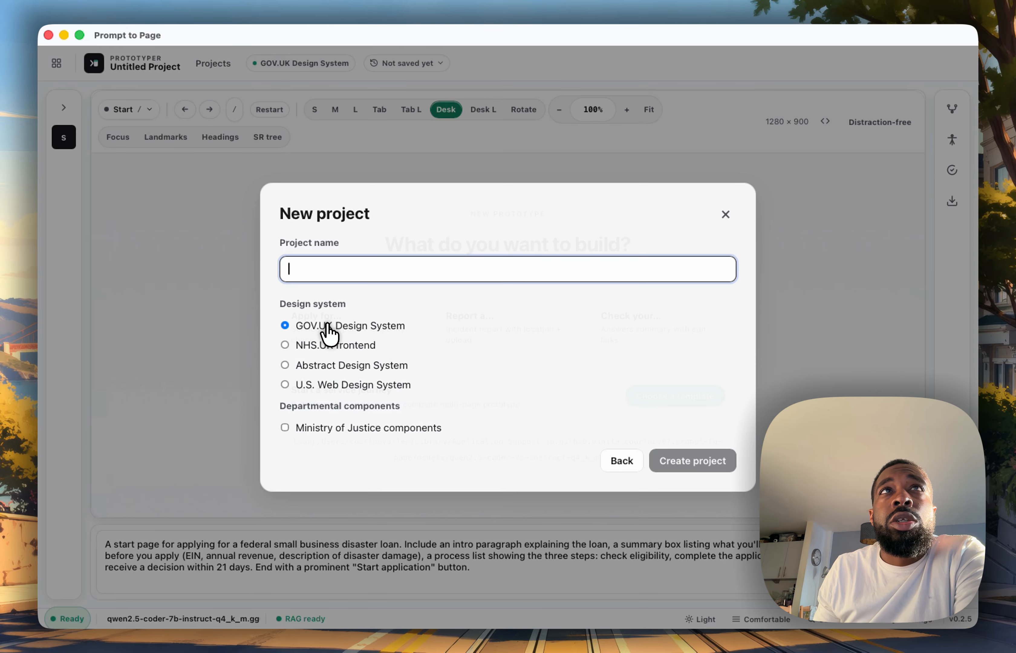
left_click(339, 391)
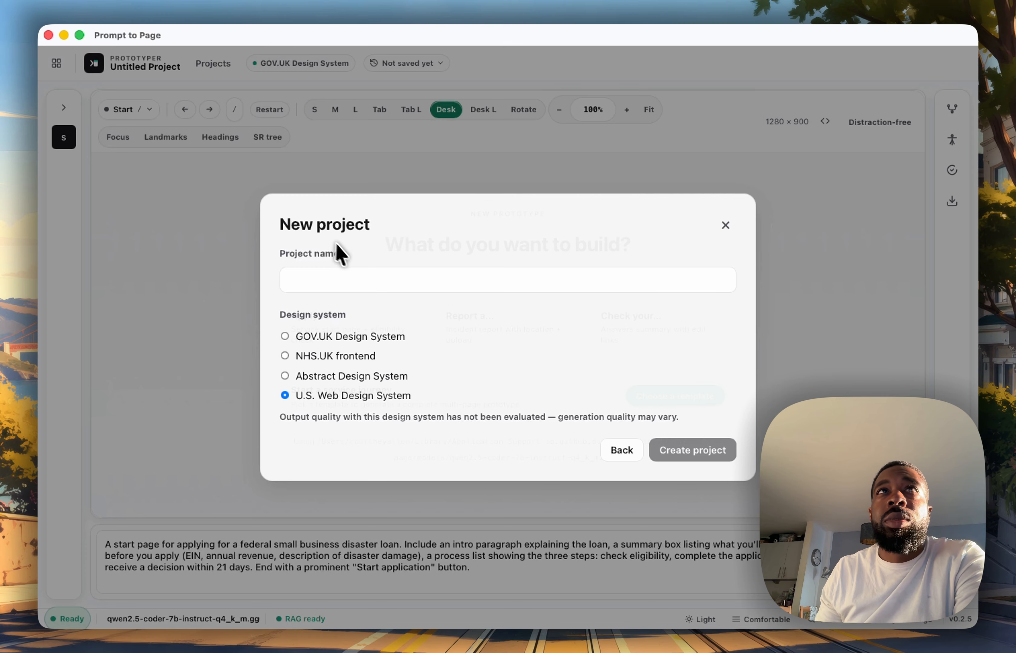
left_click(336, 273)
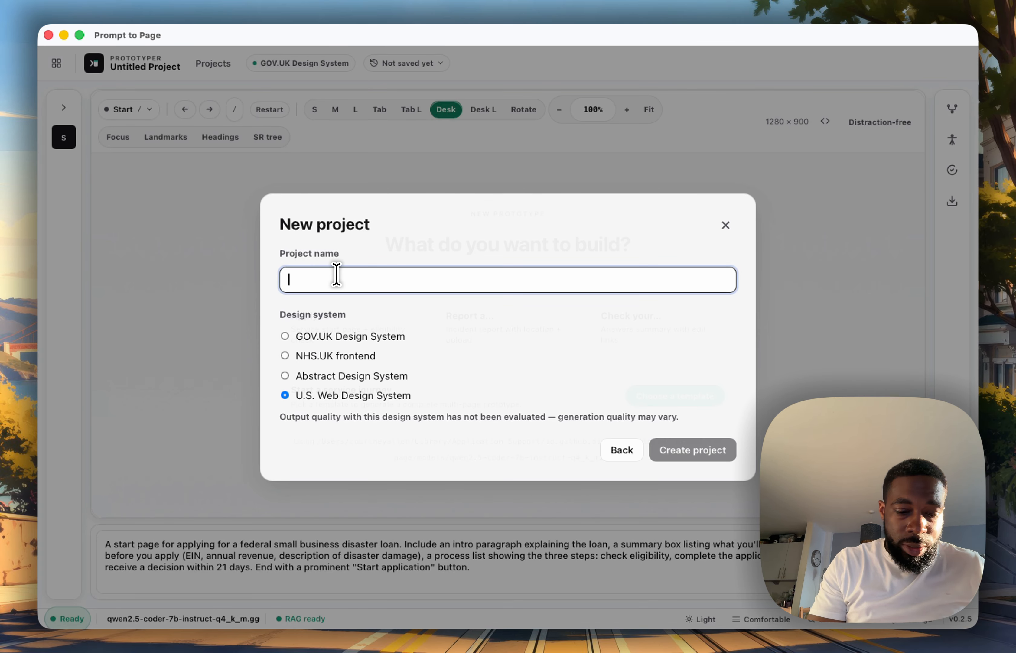
type("USWDS Test")
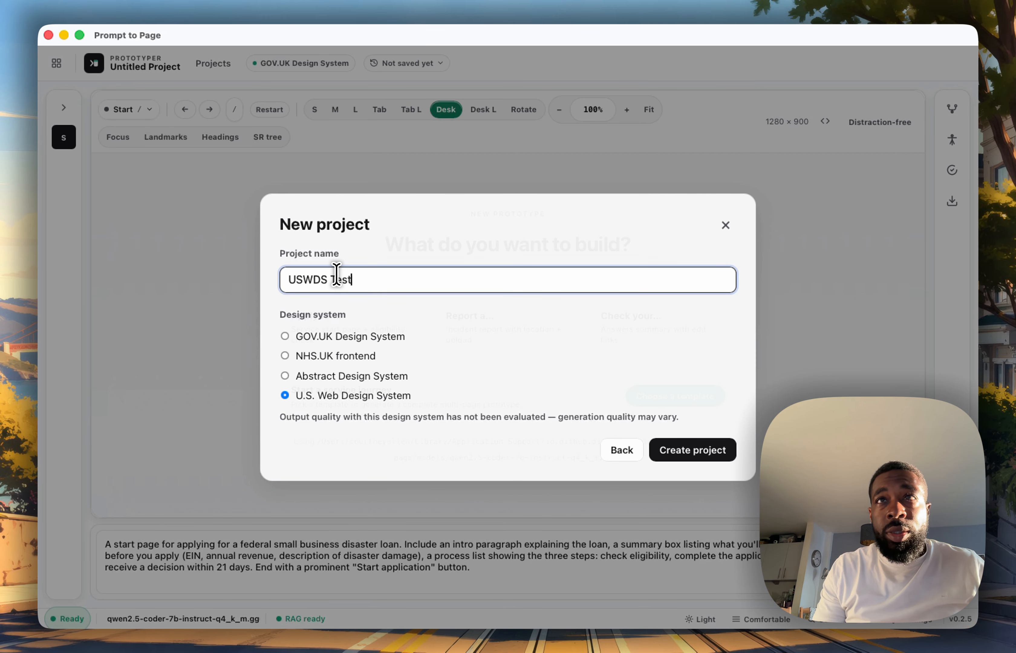
key("Return")
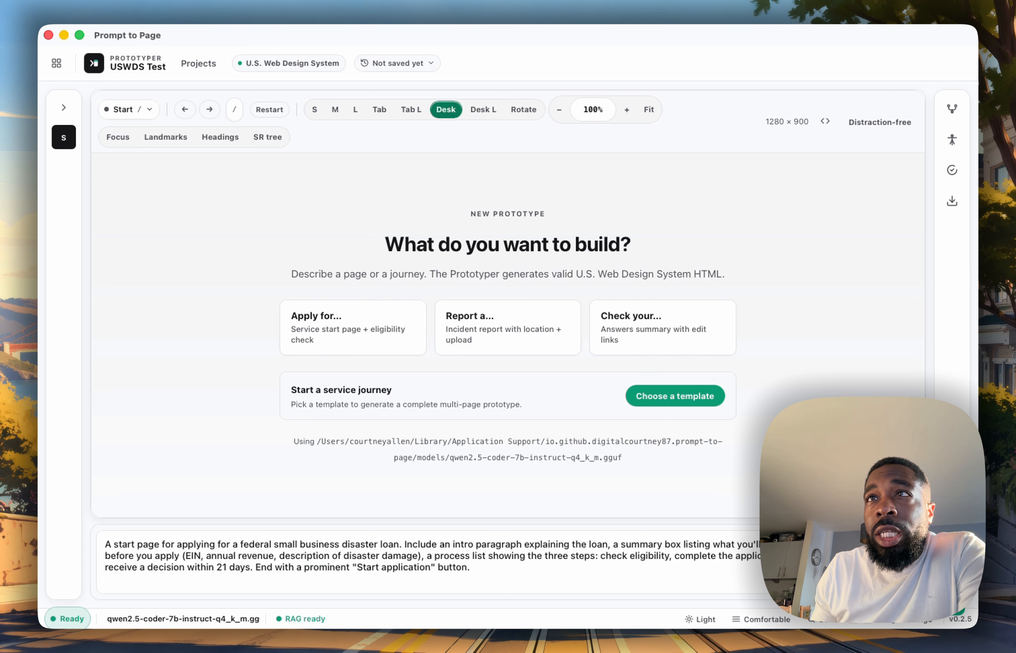
Generate the disaster loan start page from the entered prompt and review its content down to the footer
left_click(470, 567)
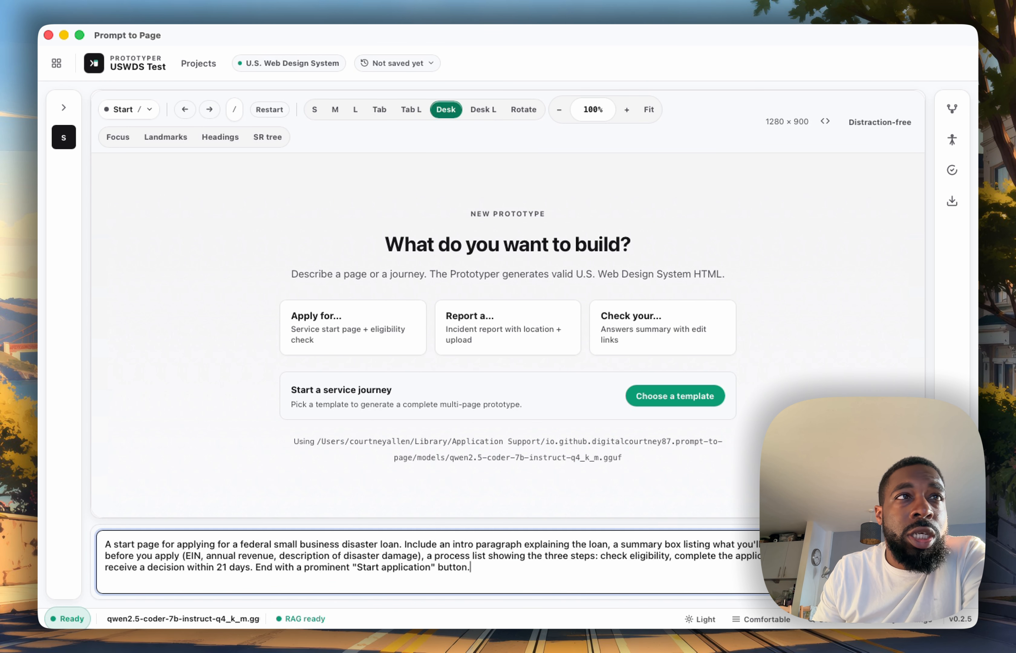
key("Return")
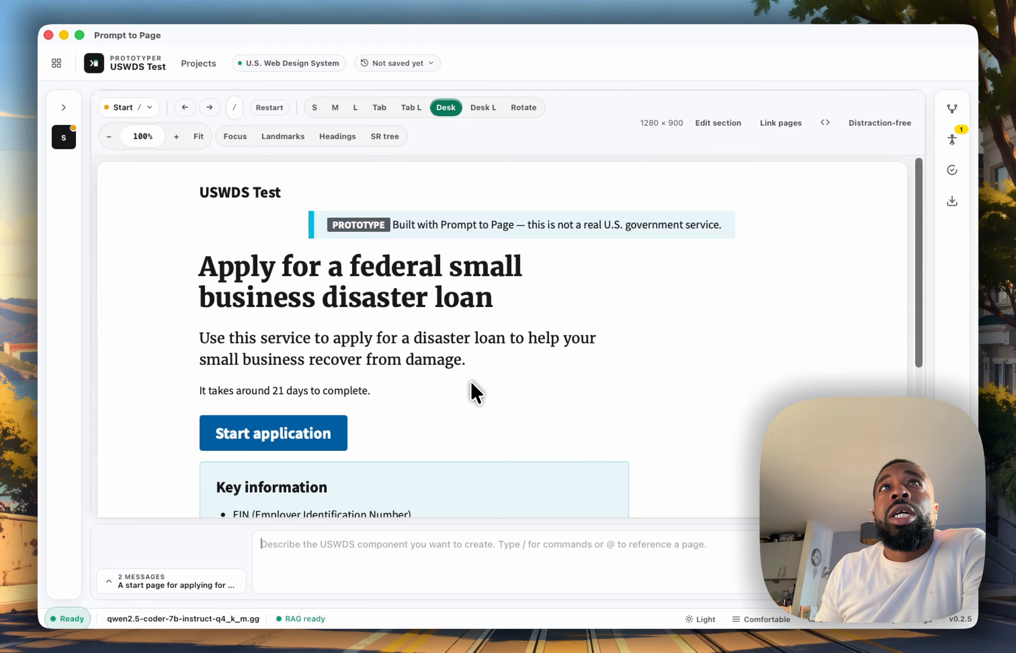
scroll(427, 402, "down", 1)
scroll(416, 423, "down", 10)
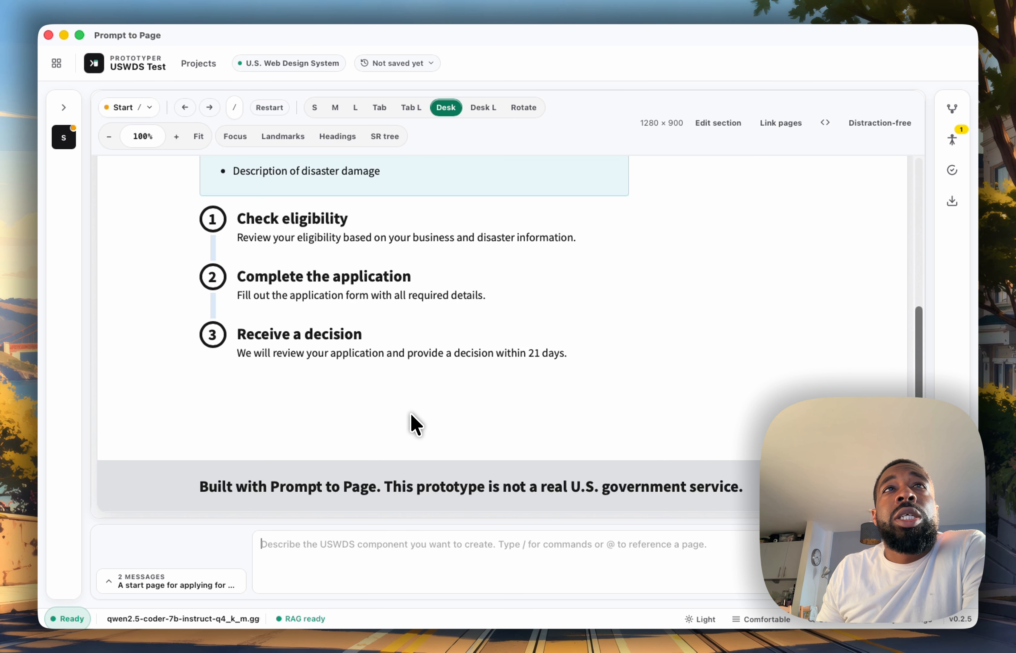
scroll(411, 414, "up", 12)
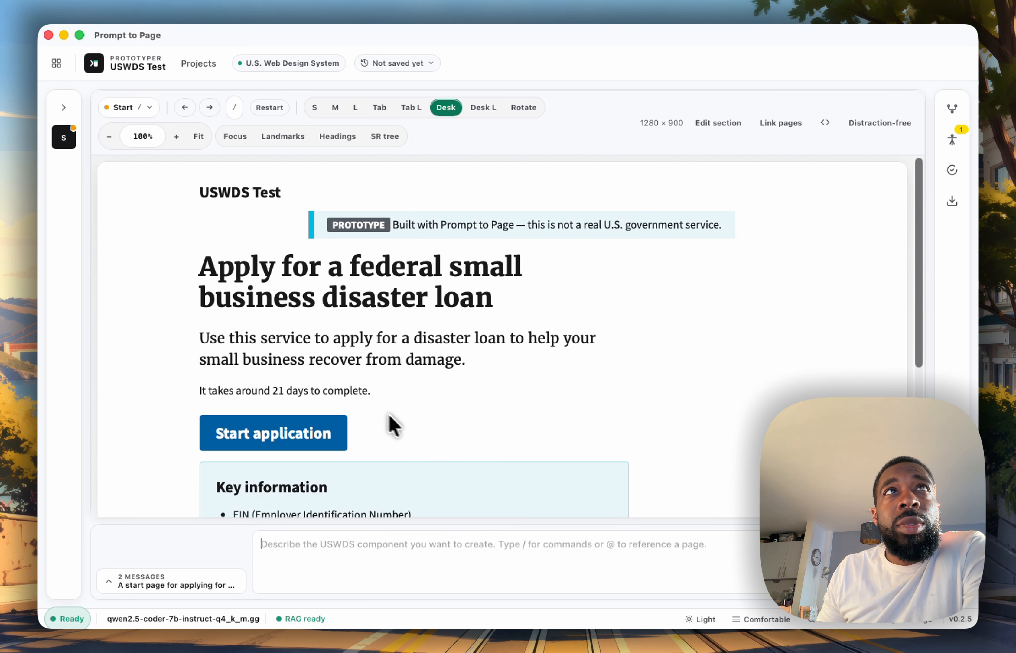
scroll(271, 323, "down", 1)
scroll(271, 324, "down", 10)
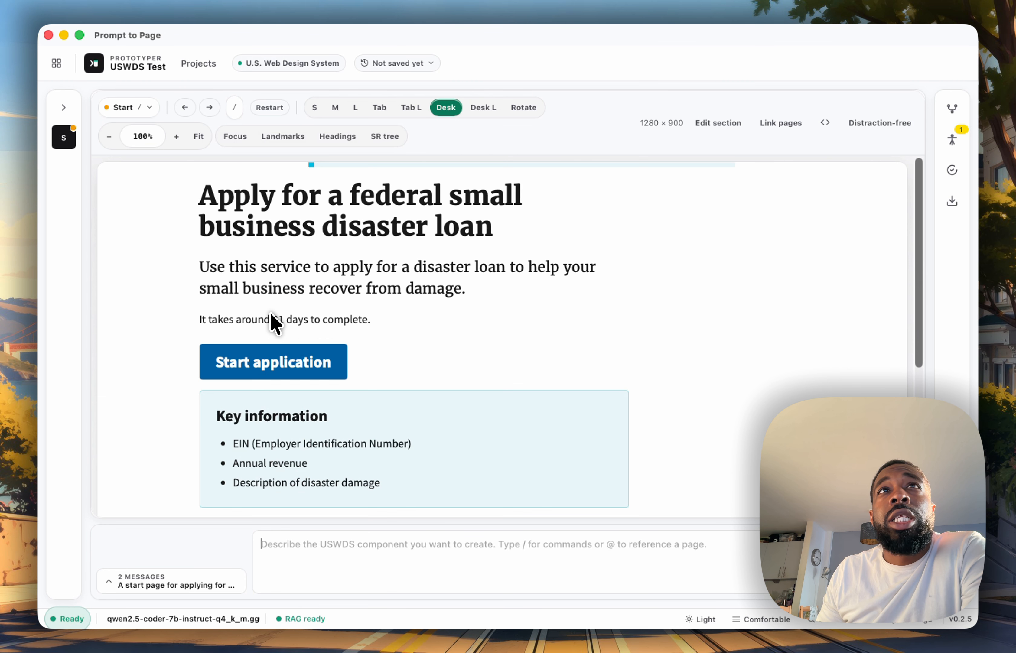
scroll(272, 323, "up", 10)
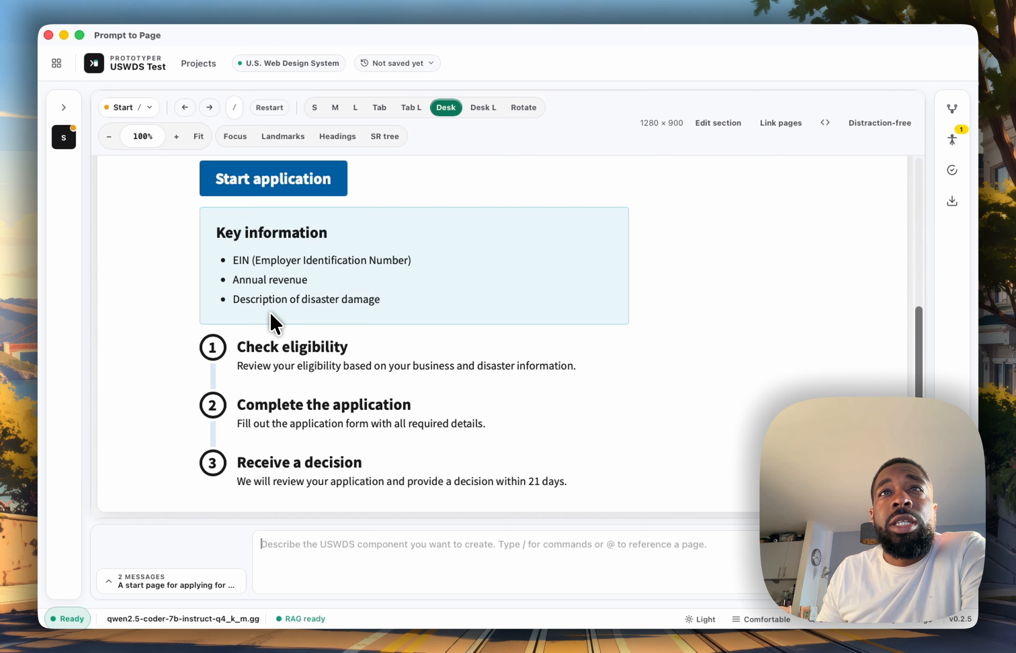
Add a blank page named "Page 2" to the project
left_click(64, 109)
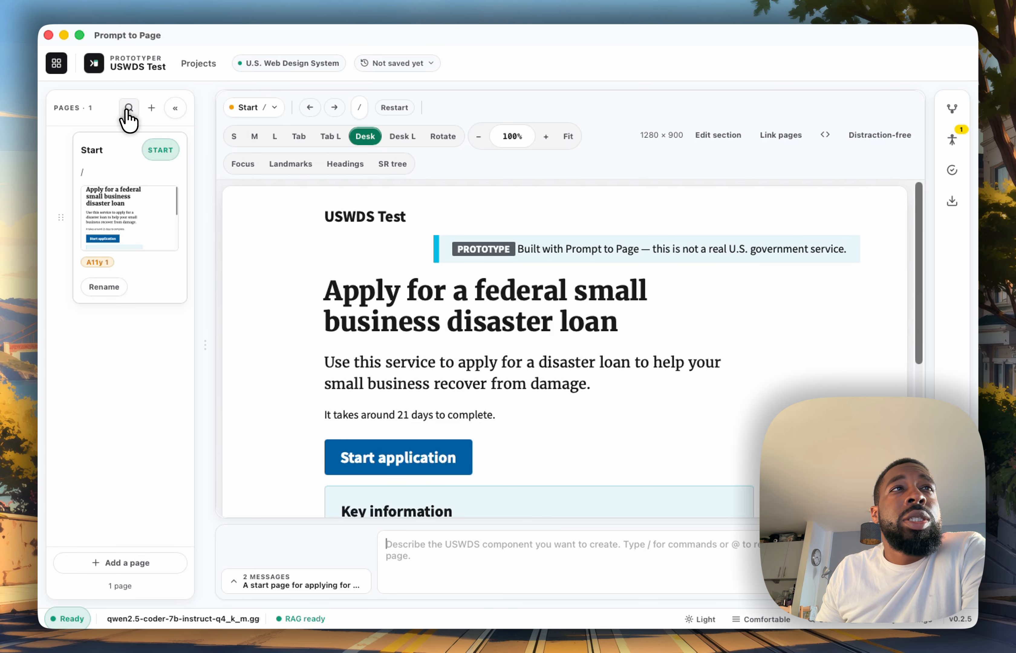
left_click(151, 107)
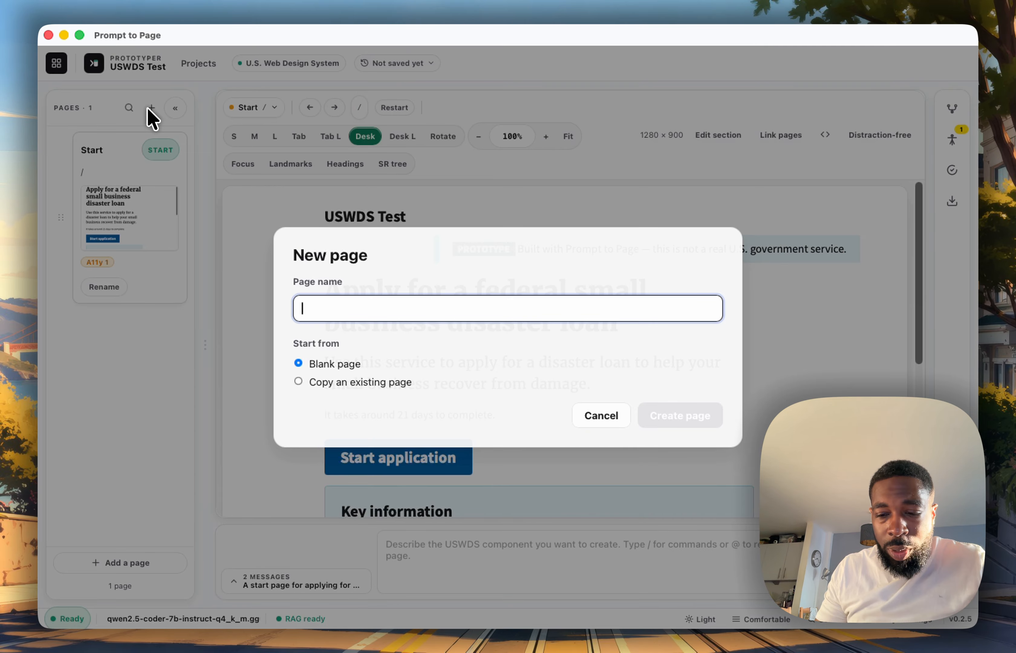
type("Page 2")
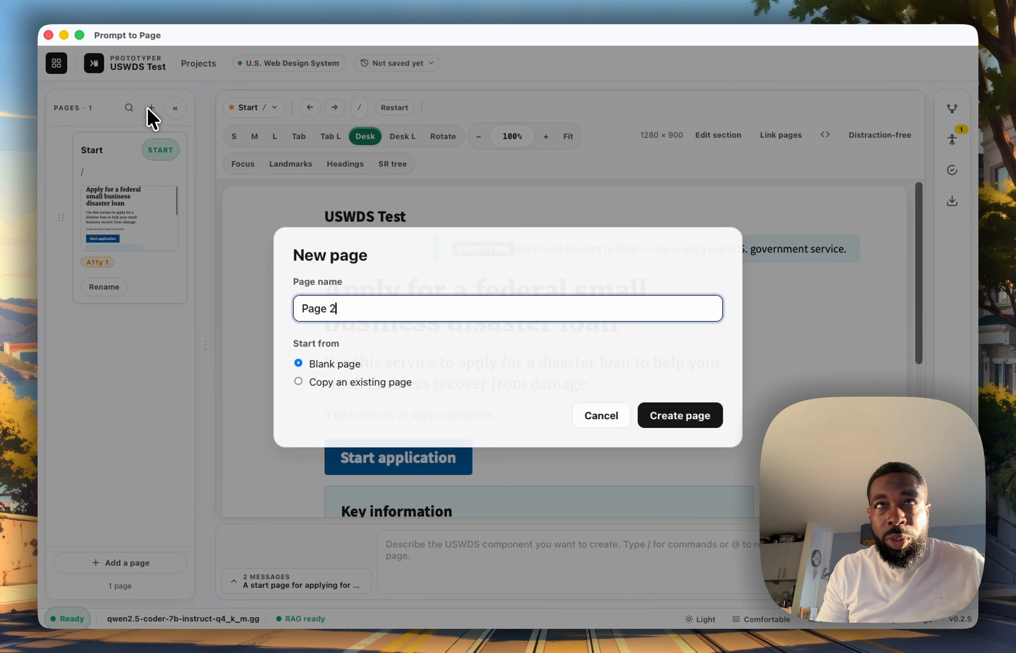
key("Return")
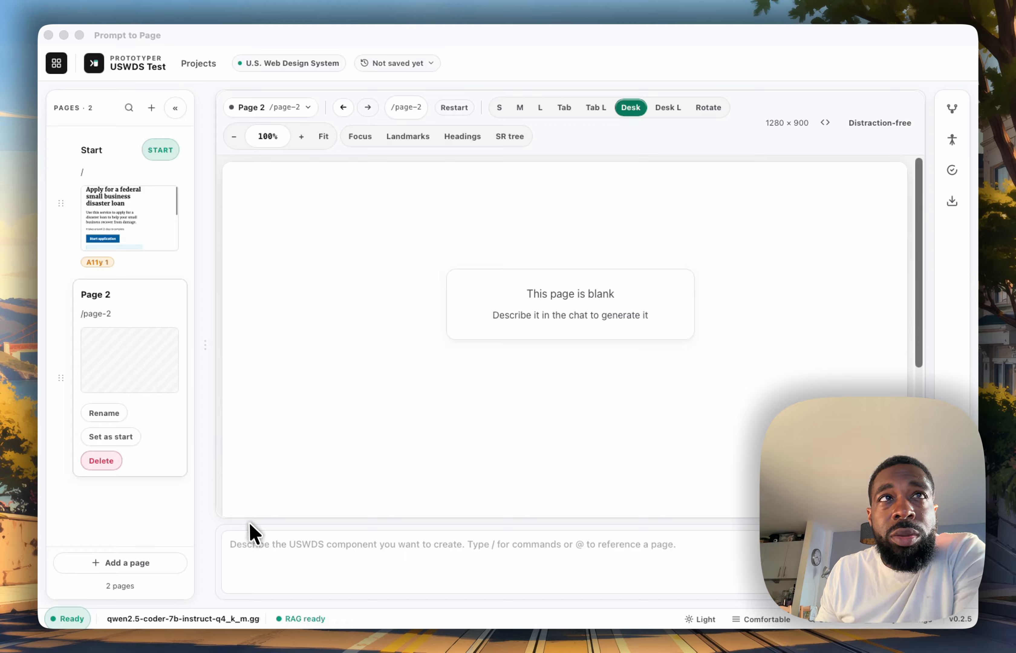
Generate Page 2 as a step 1 of 3 eligibility form asking disaster area, disaster date and employee count, with a "Continue" button, and review it
left_click(255, 546)
left_click(259, 549)
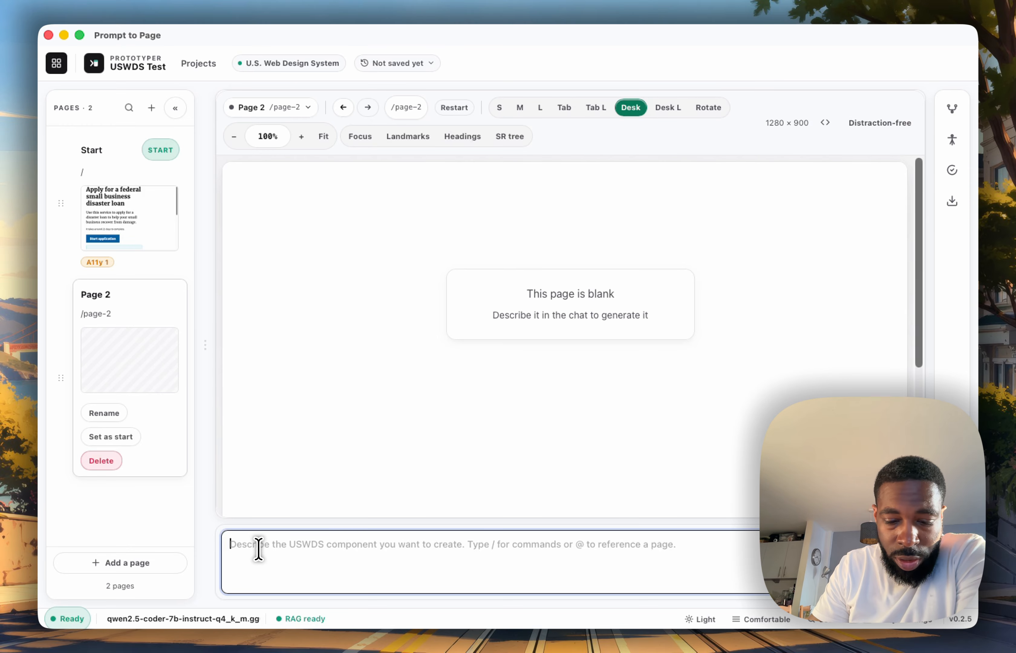
key("super+v")
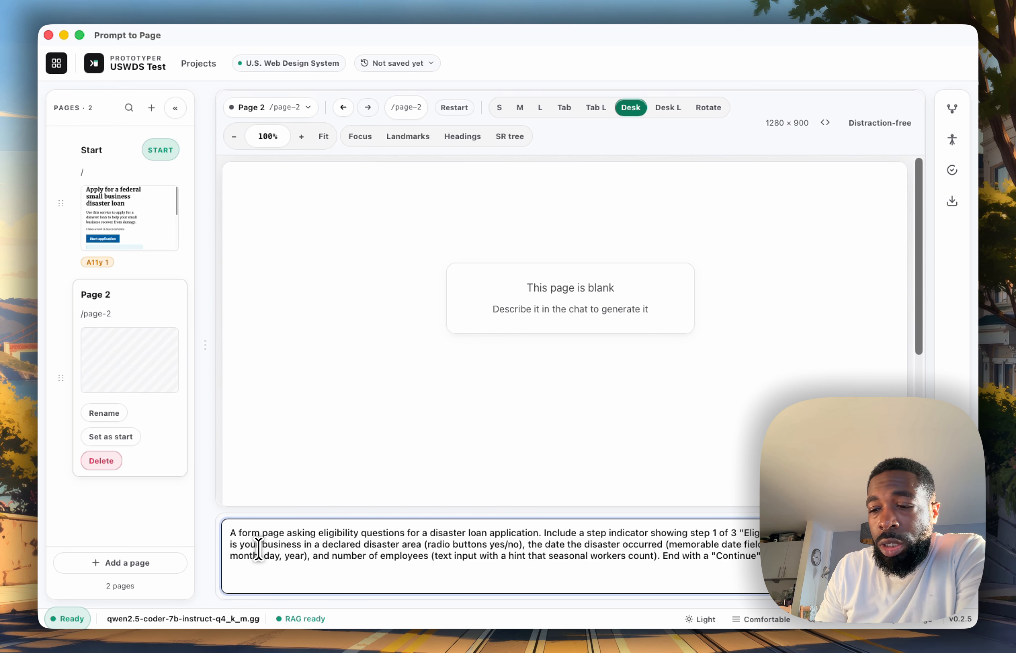
key("Return")
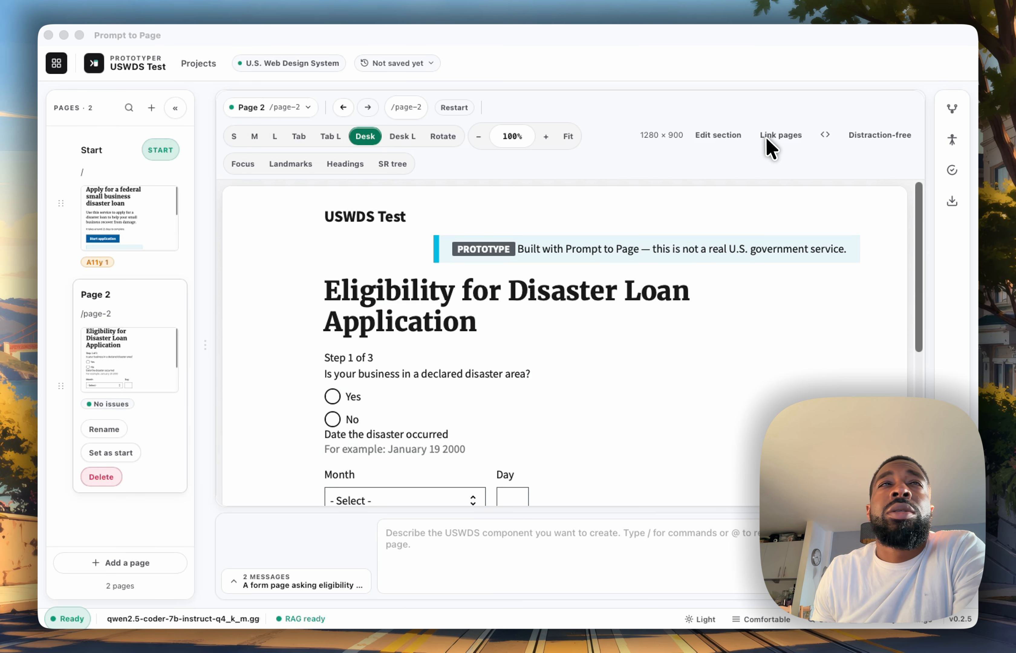
scroll(521, 444, "down", 5)
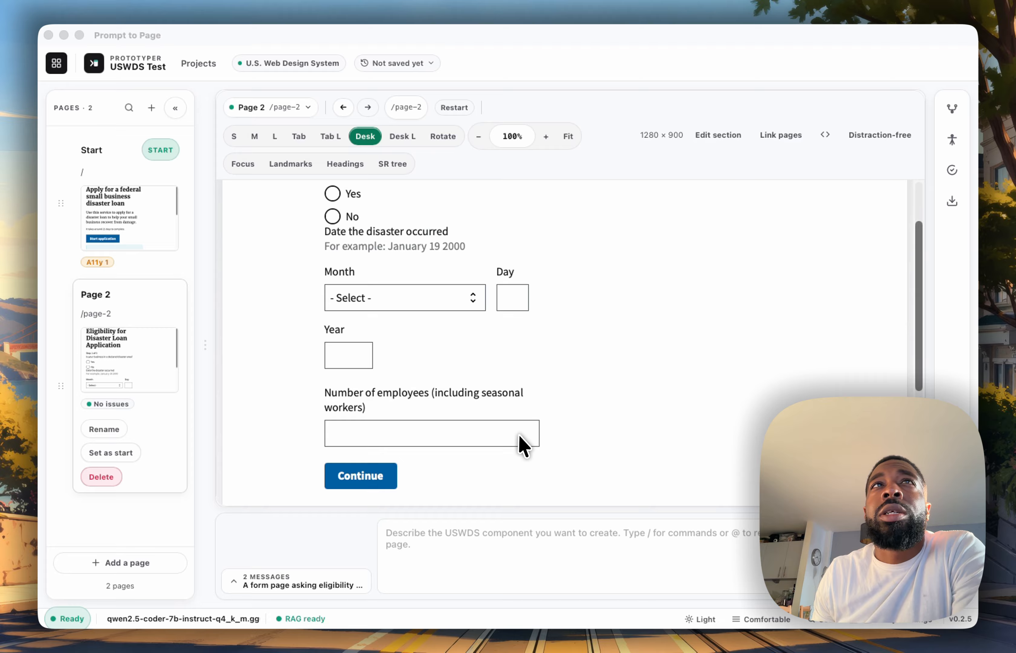
scroll(521, 444, "up", 5)
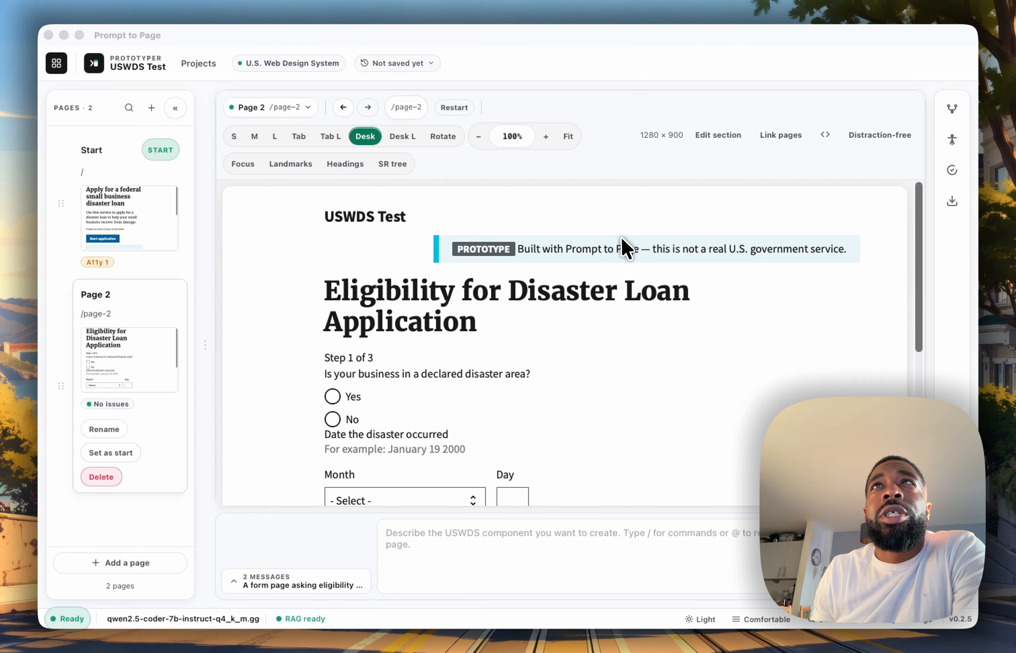
Add a blank page named "Page 3" to the project
left_click(123, 564)
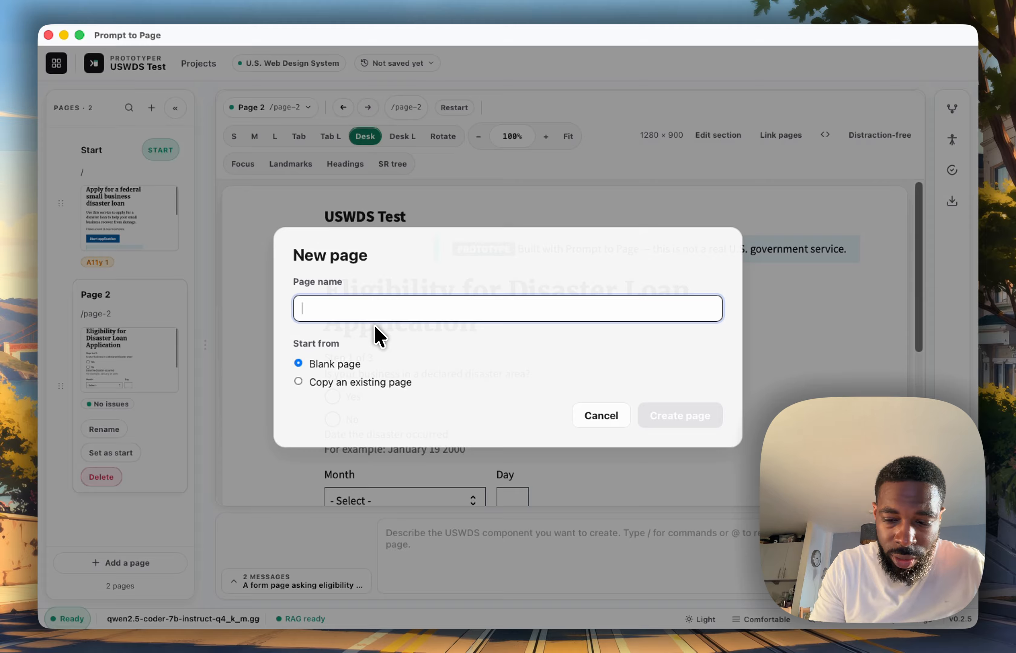
type("Page")
type("3")
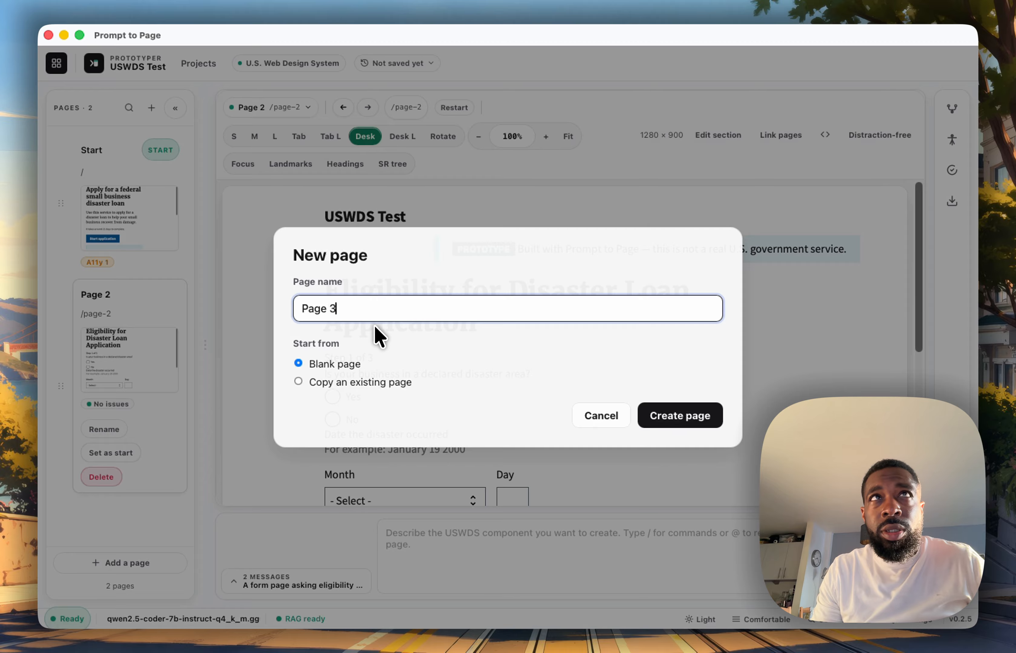
key("Return")
Generate Page 3 from the prompt for a form page collecting business details, and review the resulting form fields
left_click(517, 530)
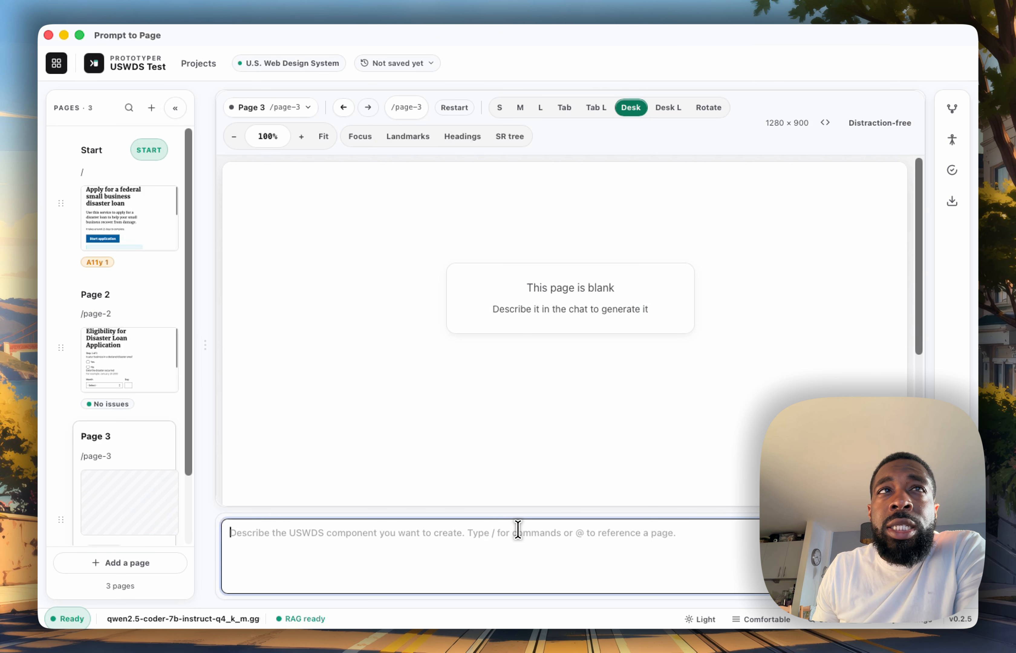
key("super+v")
key("Return")
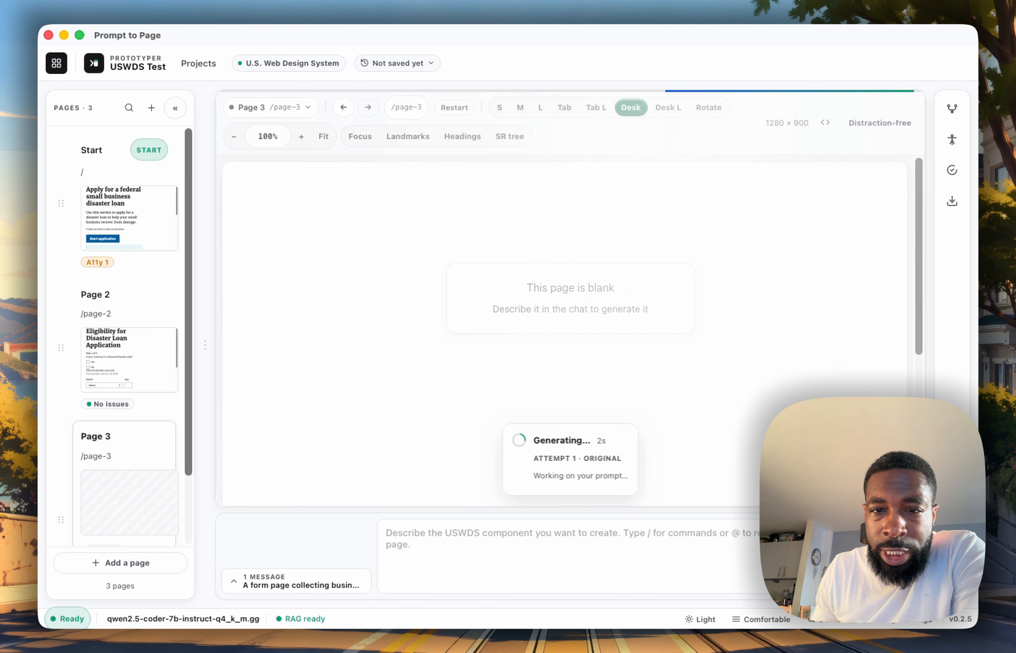
key("super+Tab")
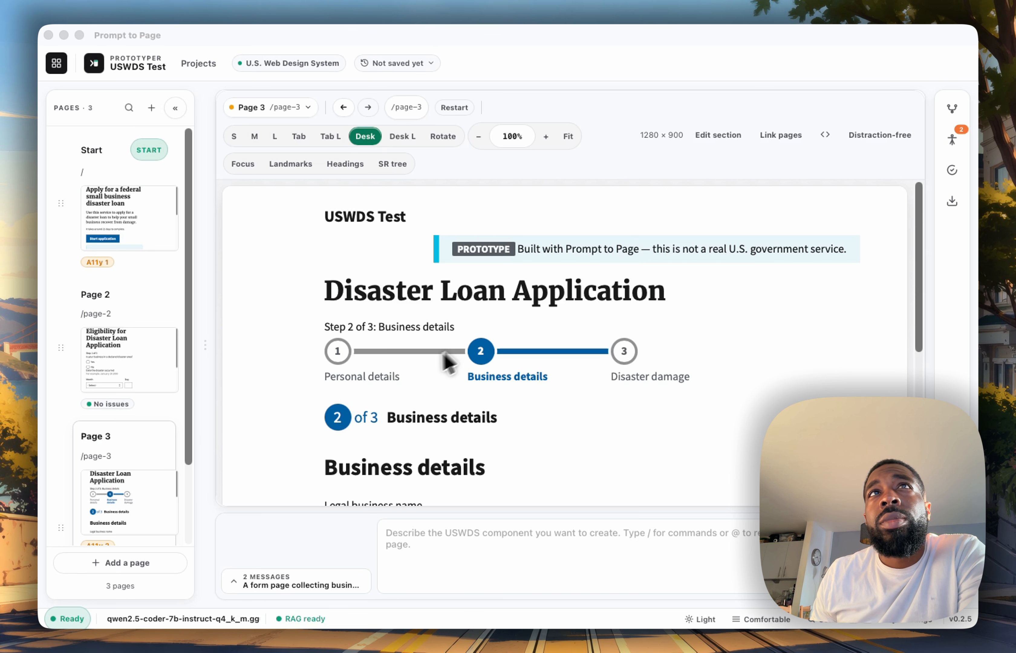
scroll(495, 339, "down", 10)
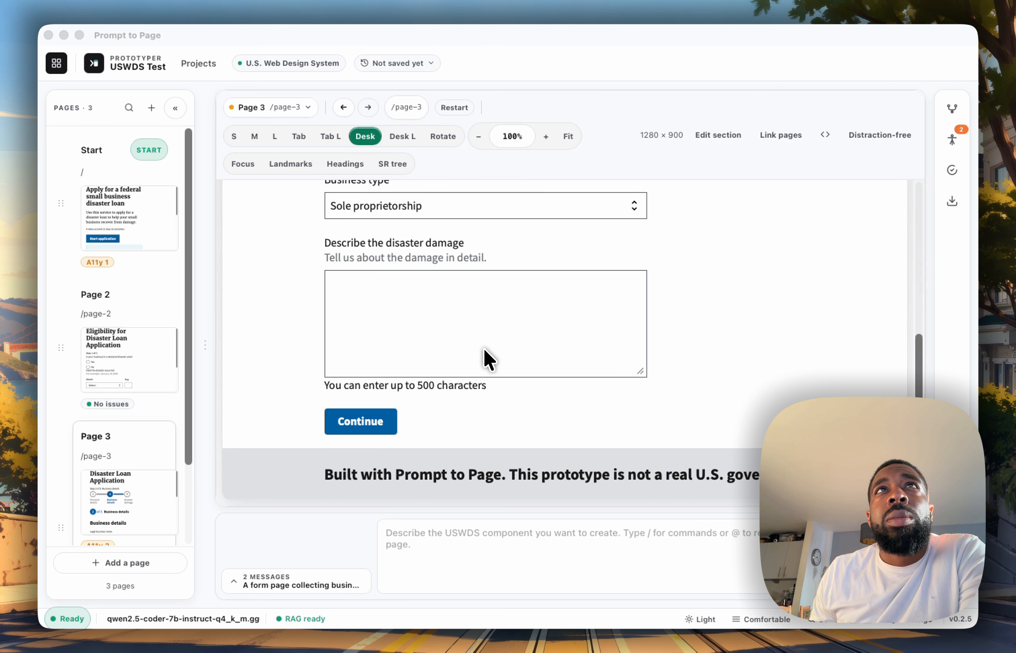
scroll(480, 352, "up", 6)
scroll(172, 437, "down", 3)
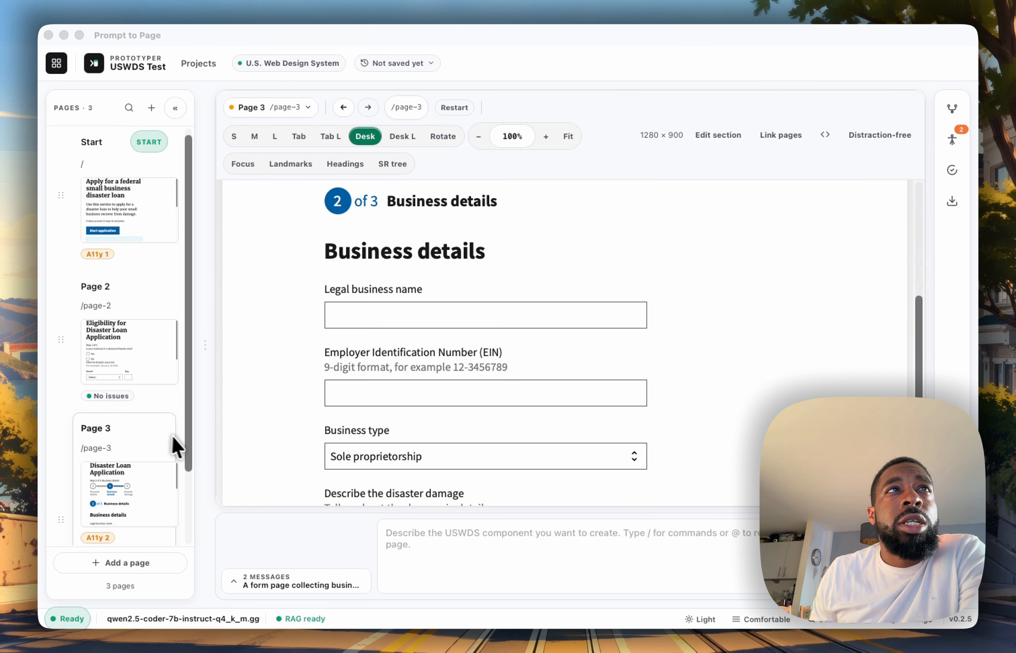
Add a blank page named "Page 4" to the project
left_click(121, 563)
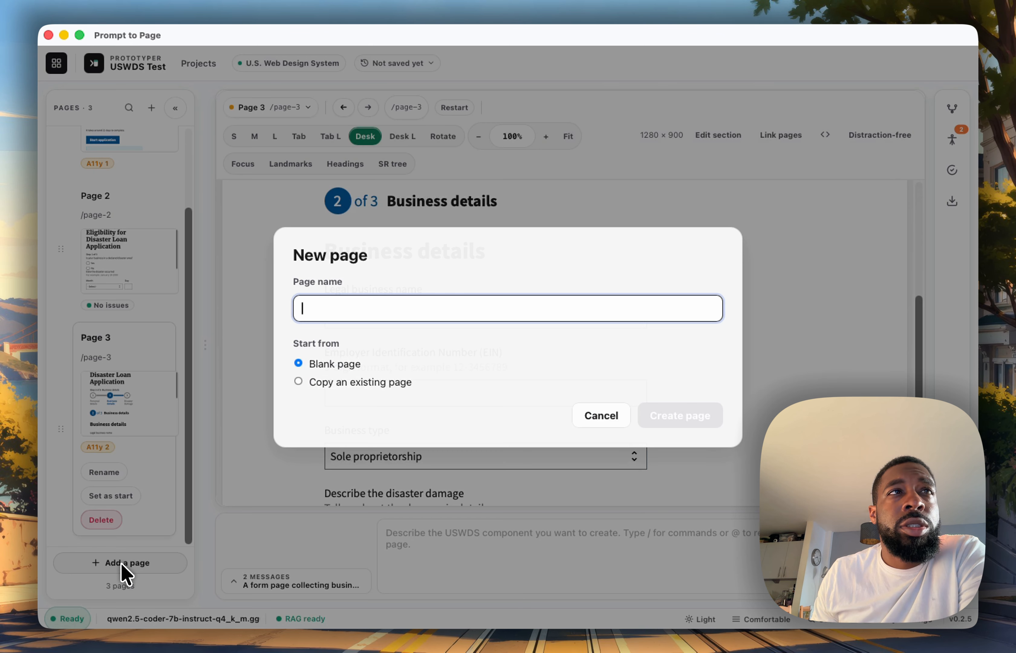
type("Page 4")
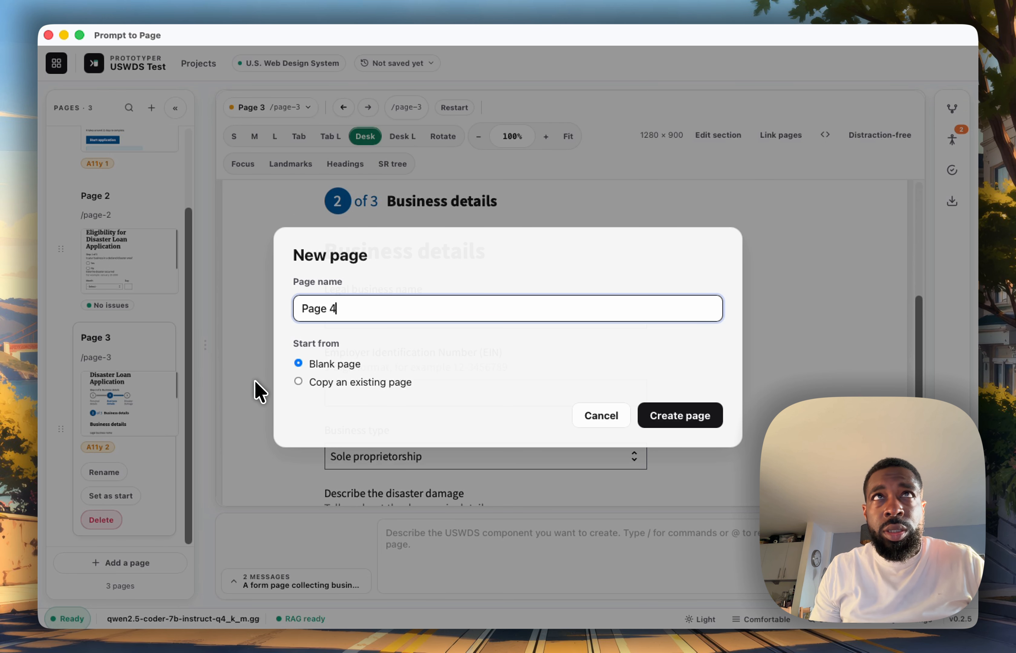
key("Return")
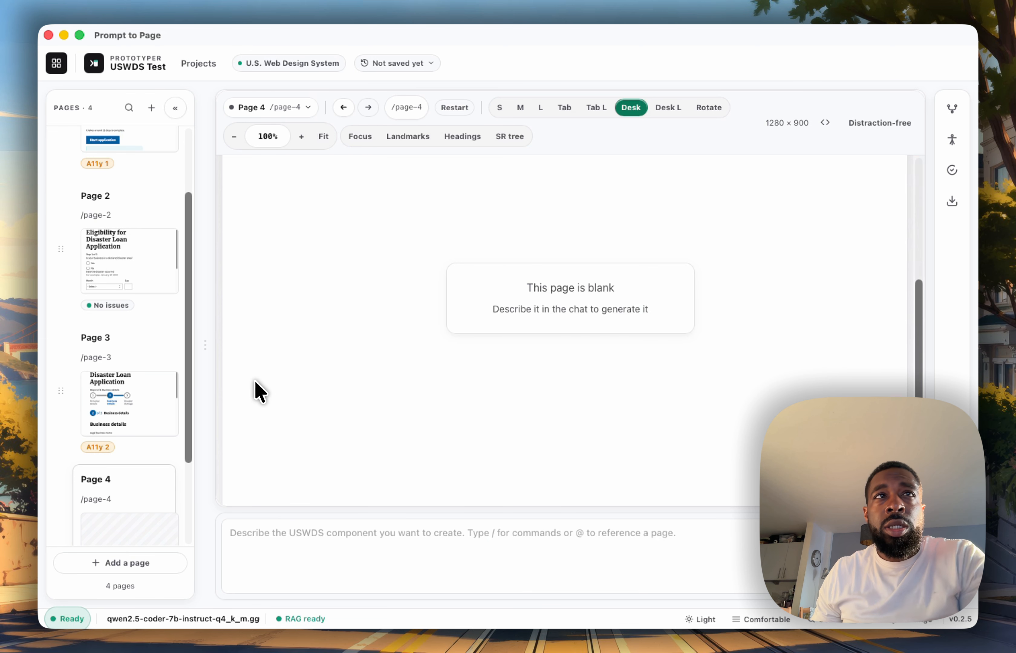
Generate Page 4 as a confirmation page with an "Application submitted" alert, reference number, answers table, what-happens-next section and application status link
left_click(240, 529)
key("cmd+v")
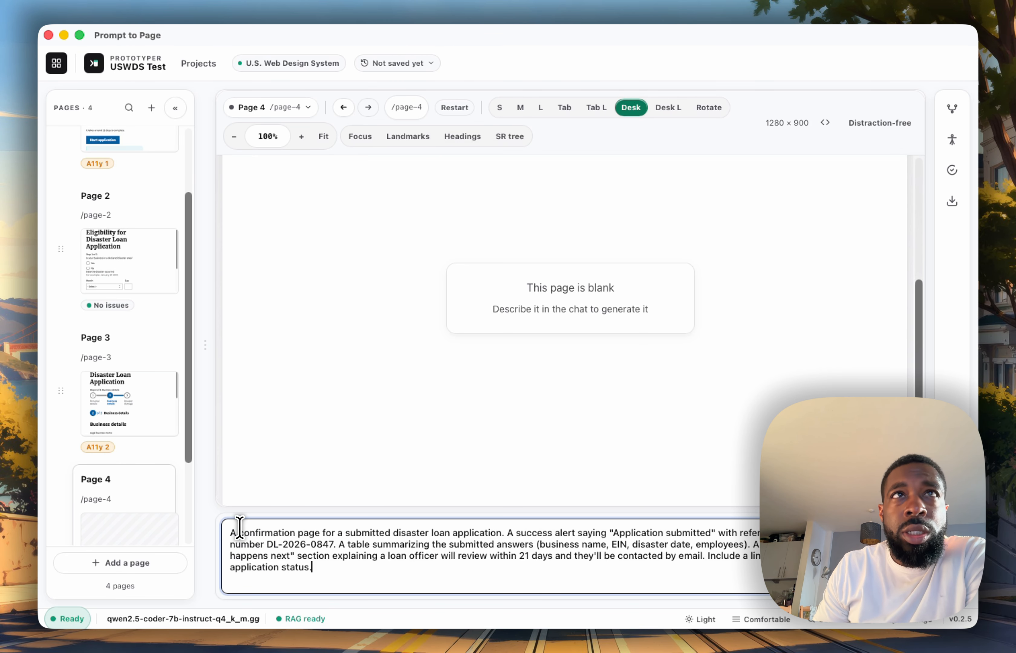
key("Return")
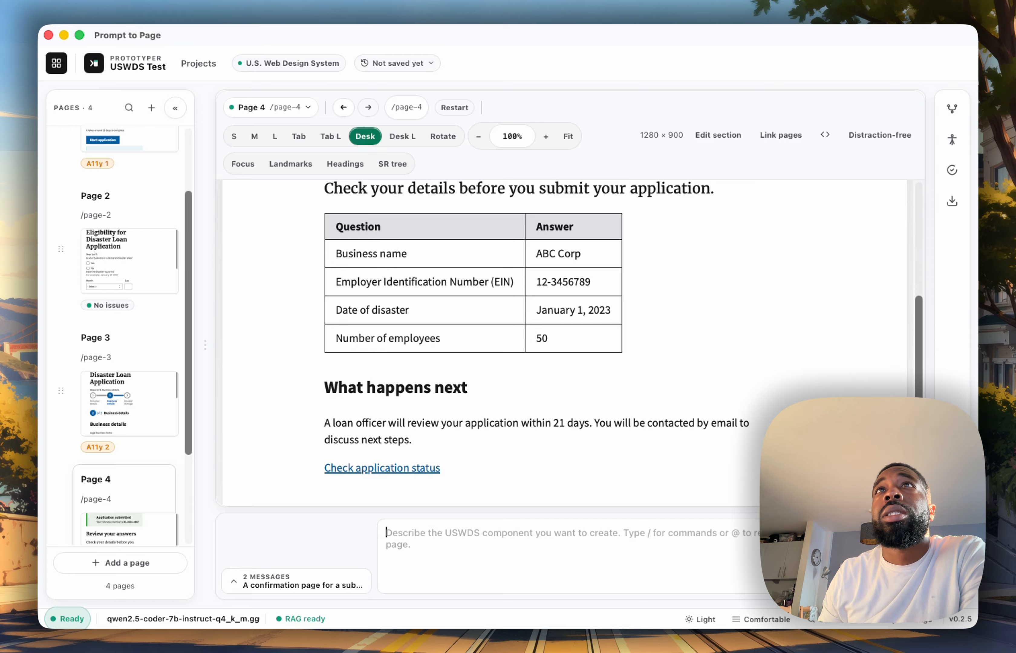
Review the generated confirmation page from its submission alert down to the footer
scroll(363, 284, "up", 5)
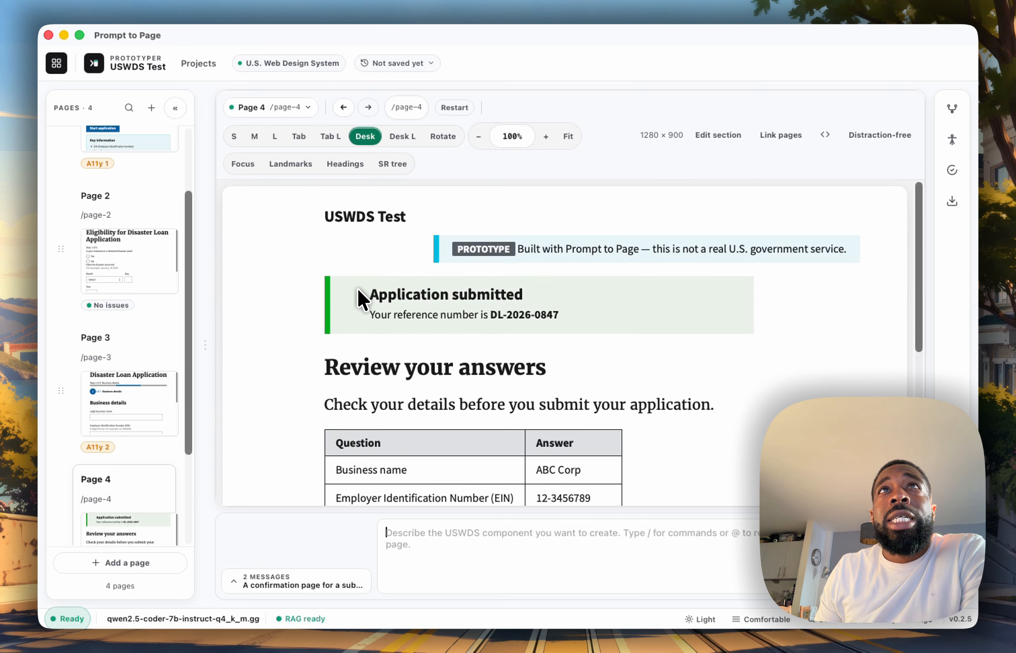
scroll(517, 346, "down", 10)
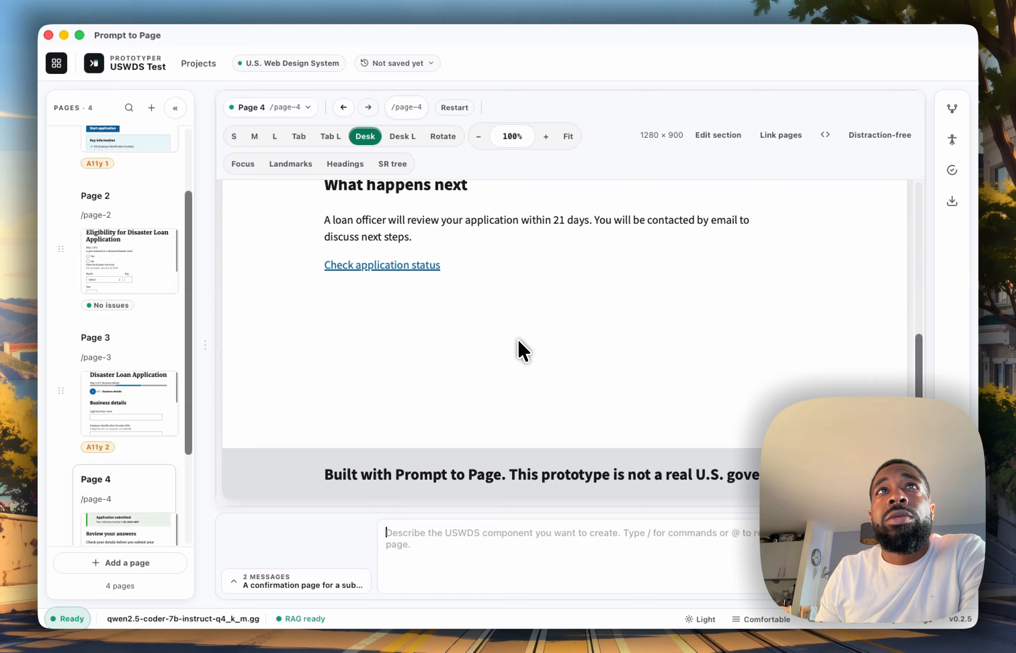
scroll(515, 346, "up", 10)
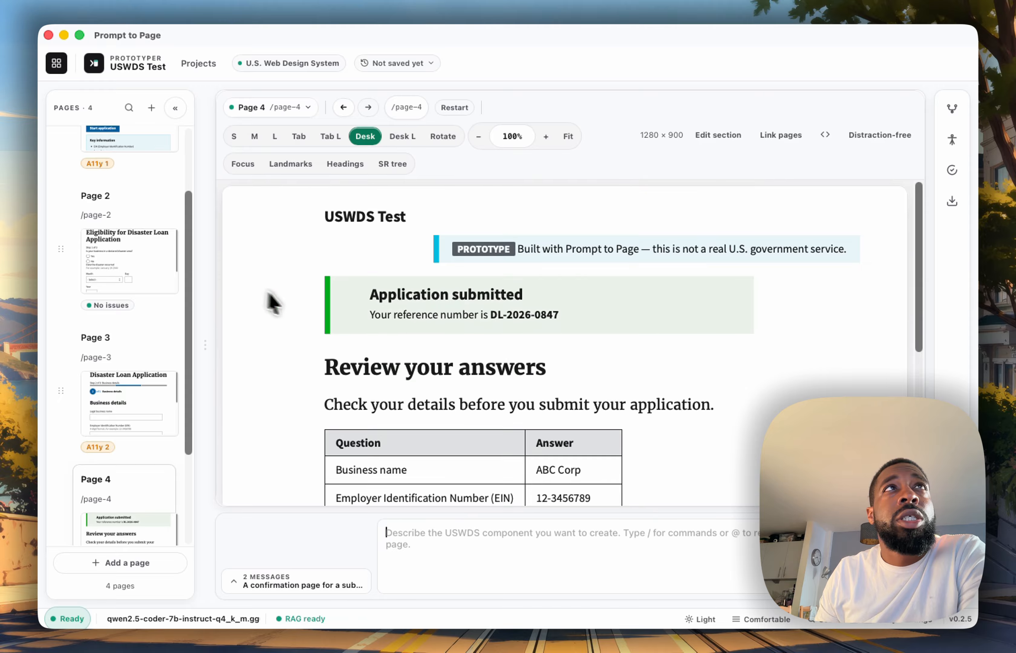
Open the Start page and link its "Start application" button to Page 2
scroll(120, 299, "up", 3)
left_click(130, 230)
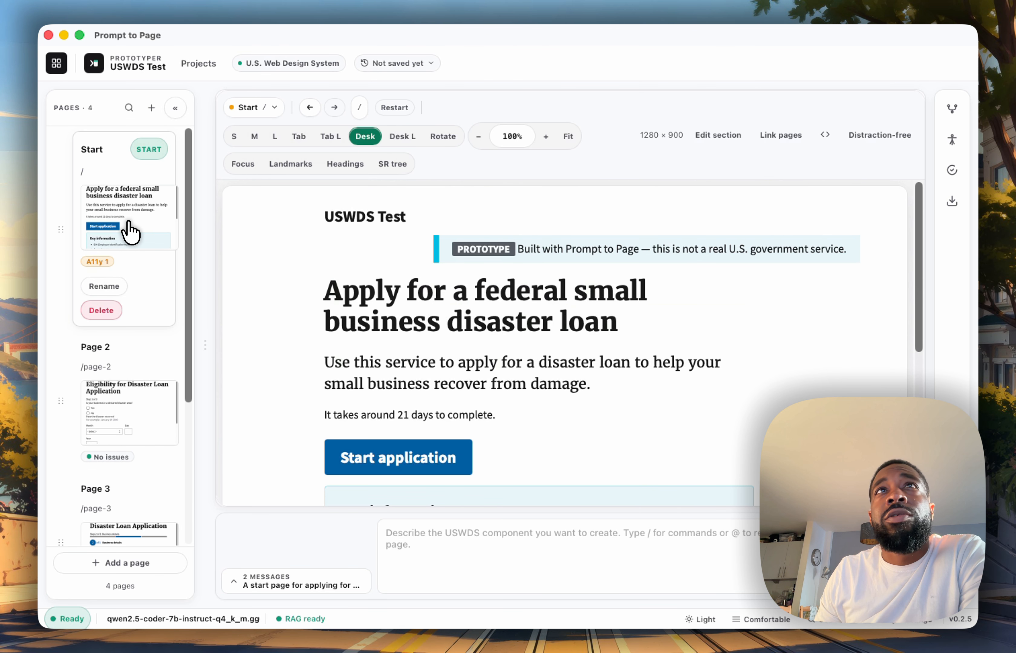
scroll(370, 329, "down", 10)
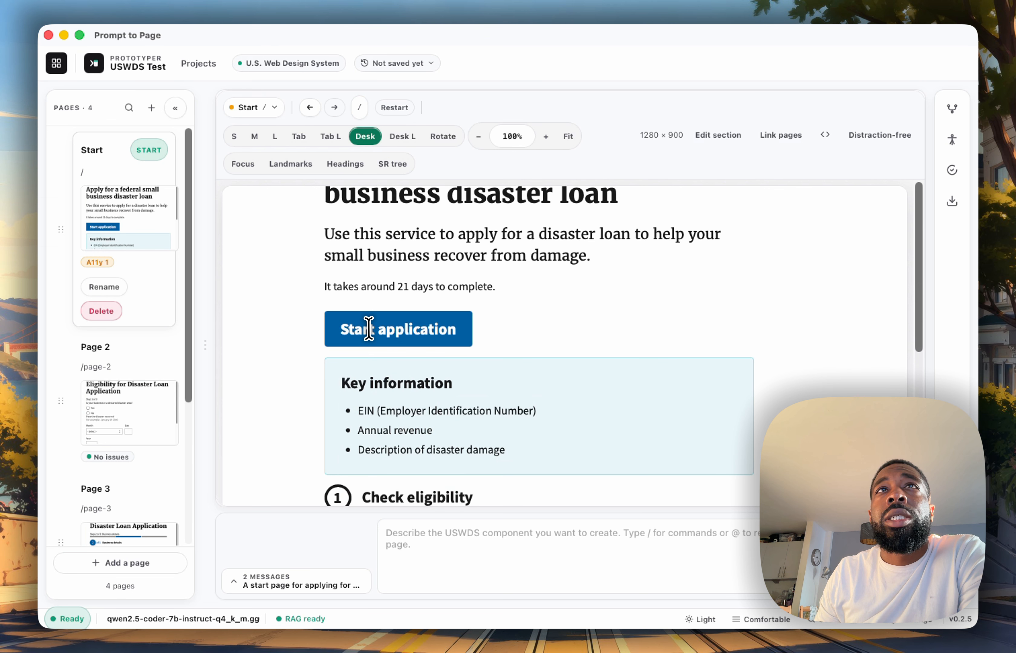
scroll(368, 328, "up", 10)
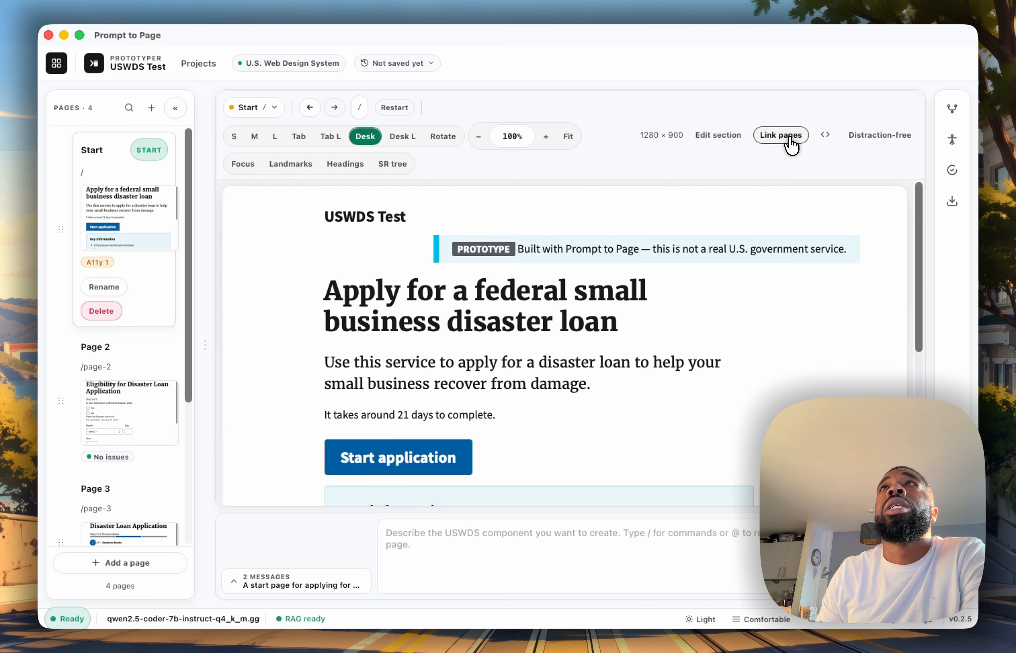
left_click(789, 143)
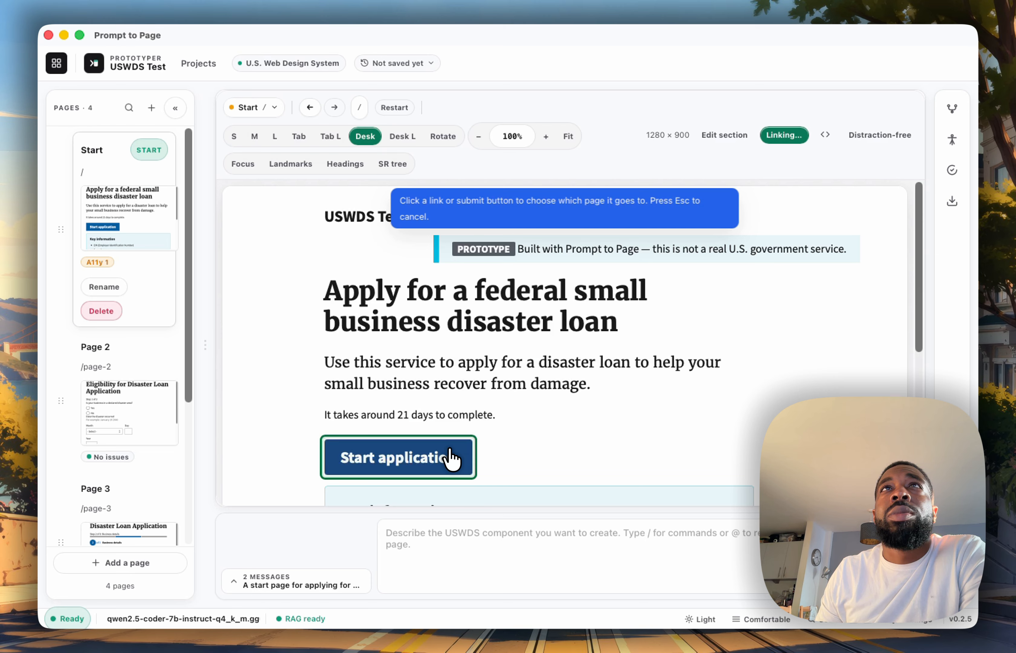
left_click(450, 458)
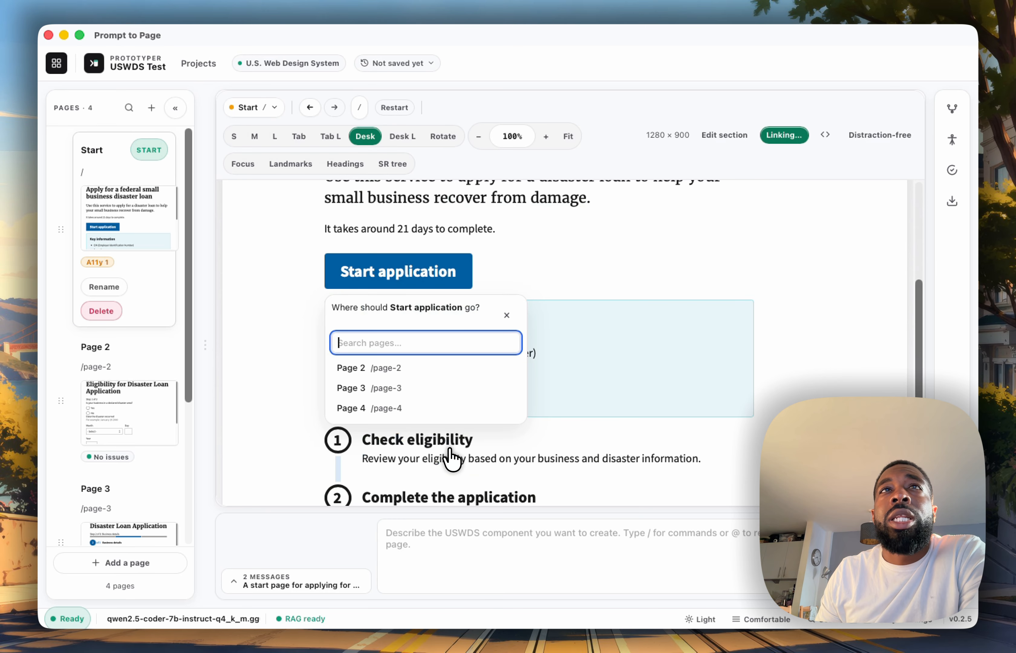
left_click(377, 372)
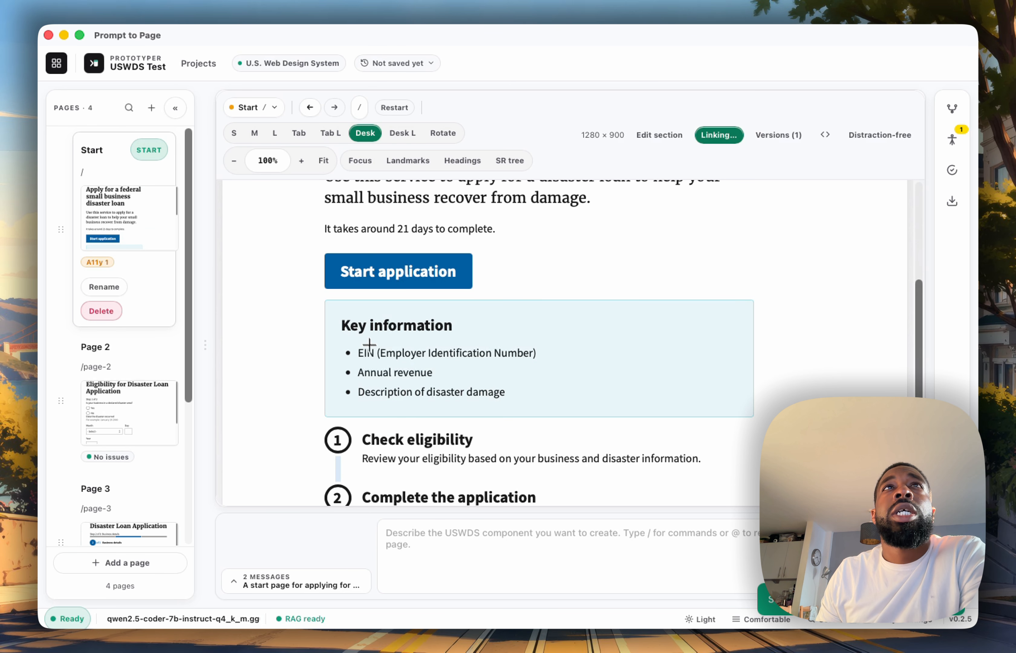
scroll(421, 383, "down", 5)
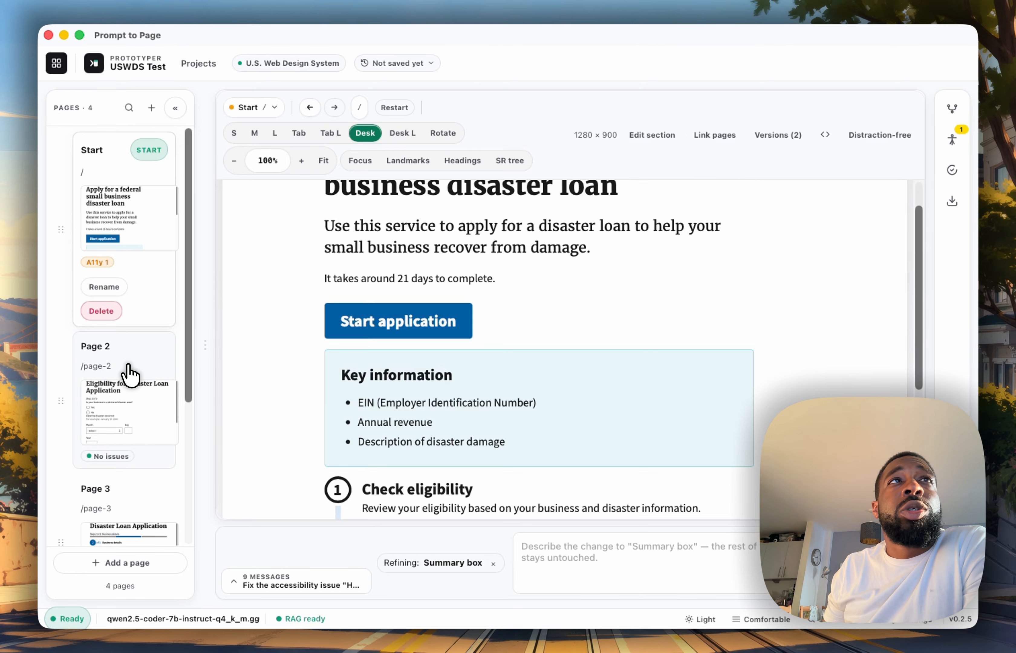
Open Page 2 and review its eligibility question, disaster date fields, employee count field and Continue button
left_click(129, 375)
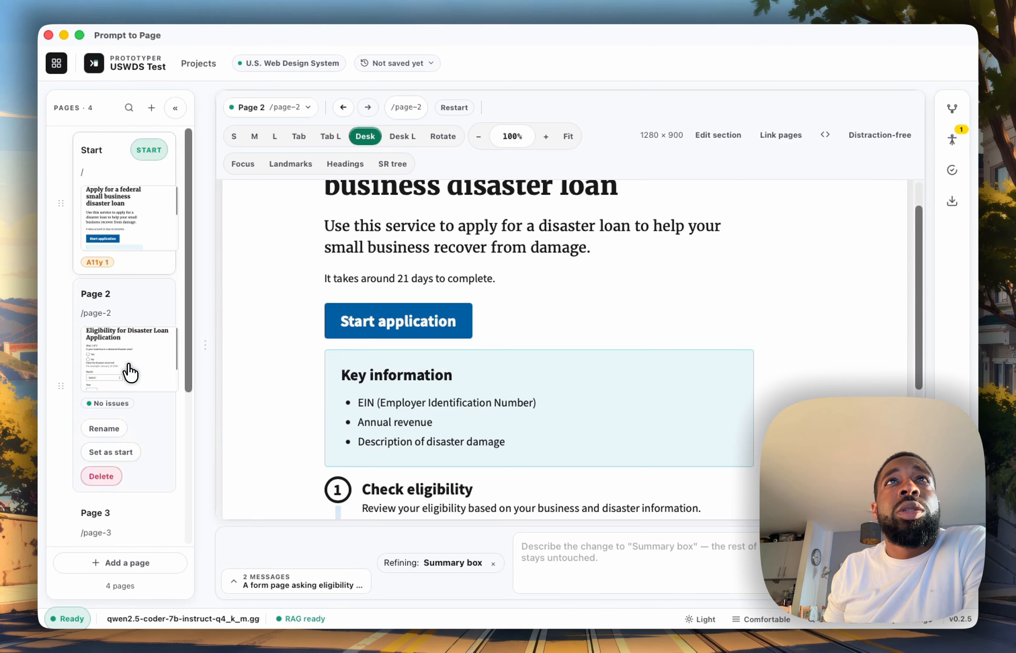
scroll(534, 282, "down", 10)
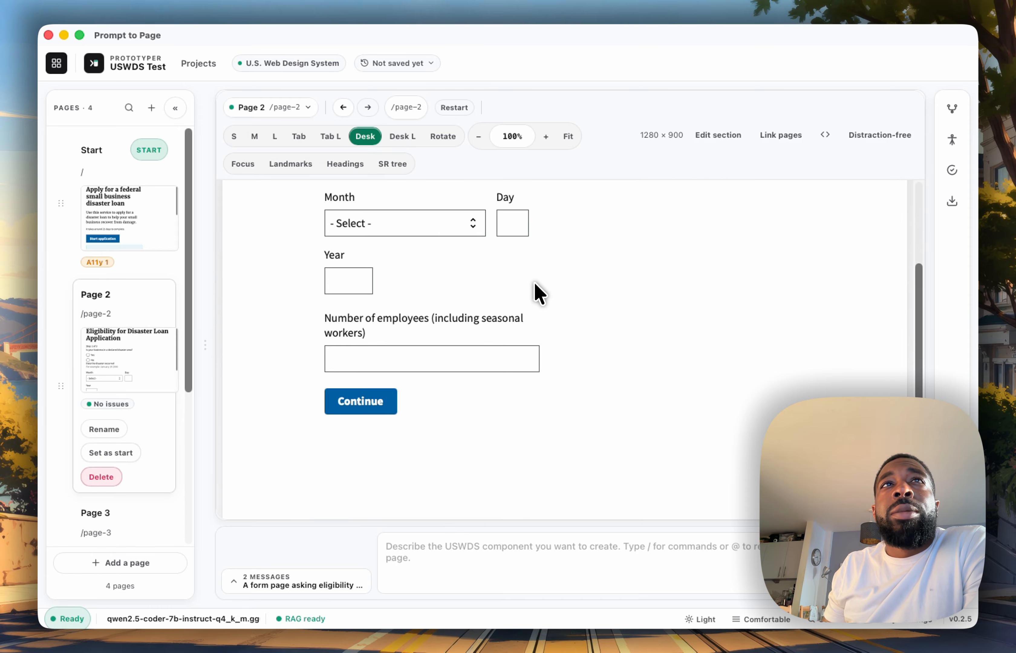
scroll(534, 286, "up", 5)
scroll(532, 282, "up", 5)
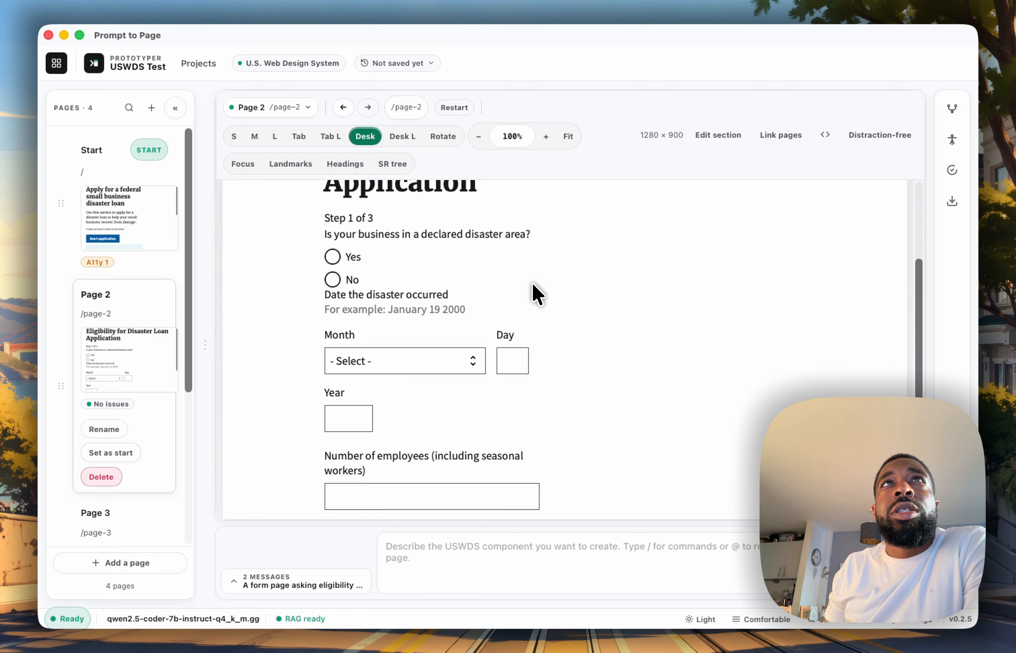
scroll(529, 285, "down", 8)
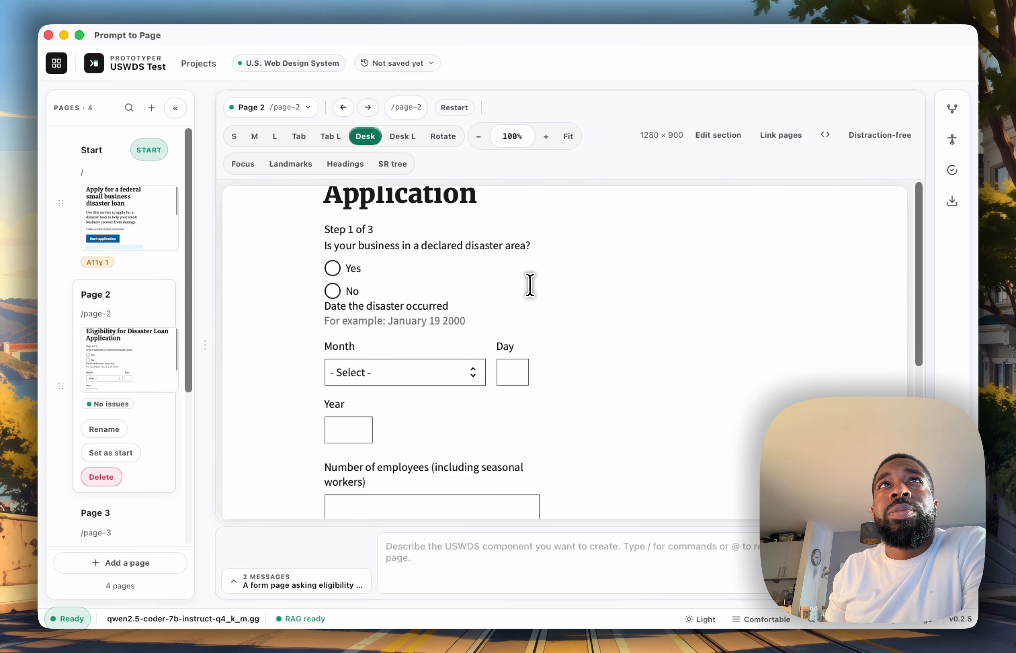
scroll(529, 286, "up", 5)
scroll(529, 295, "up", 2)
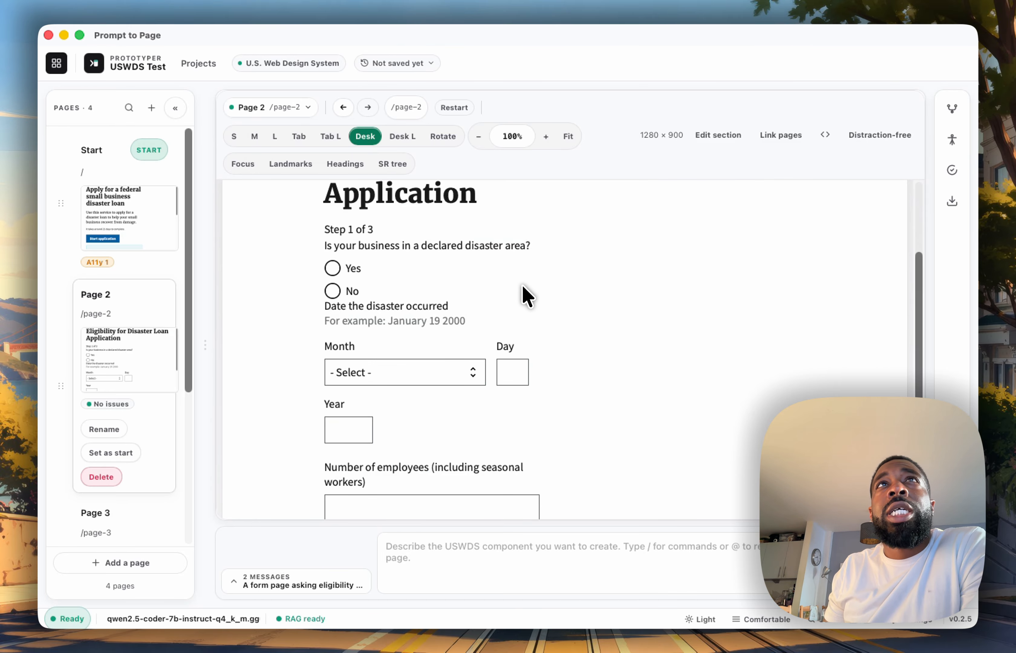
scroll(523, 286, "down", 3)
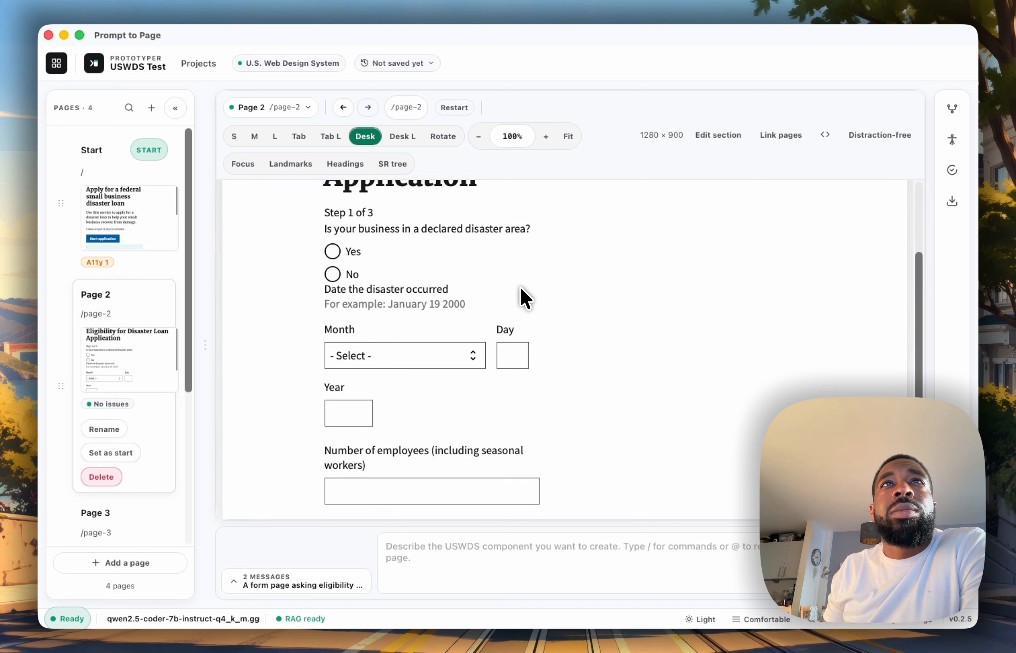
scroll(581, 301, "down", 5)
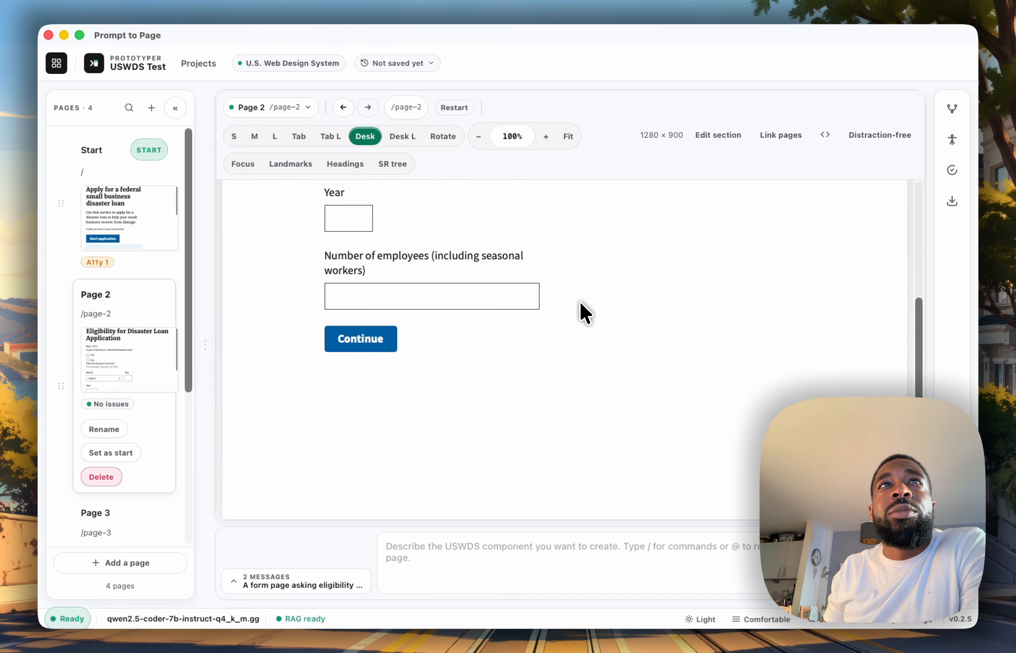
scroll(580, 303, "up", 6)
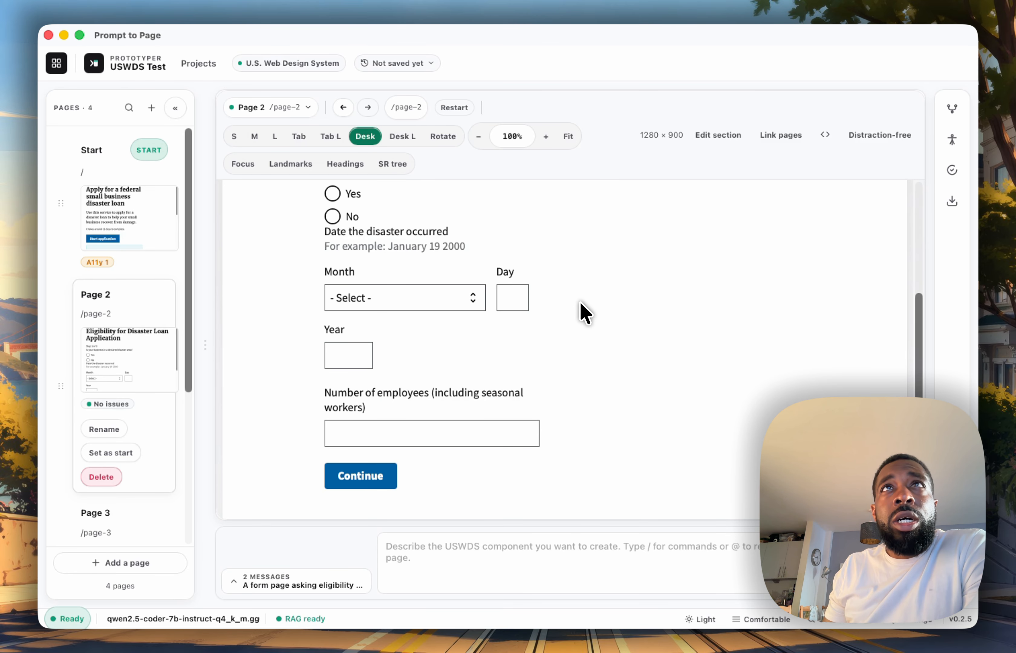
scroll(580, 303, "up", 6)
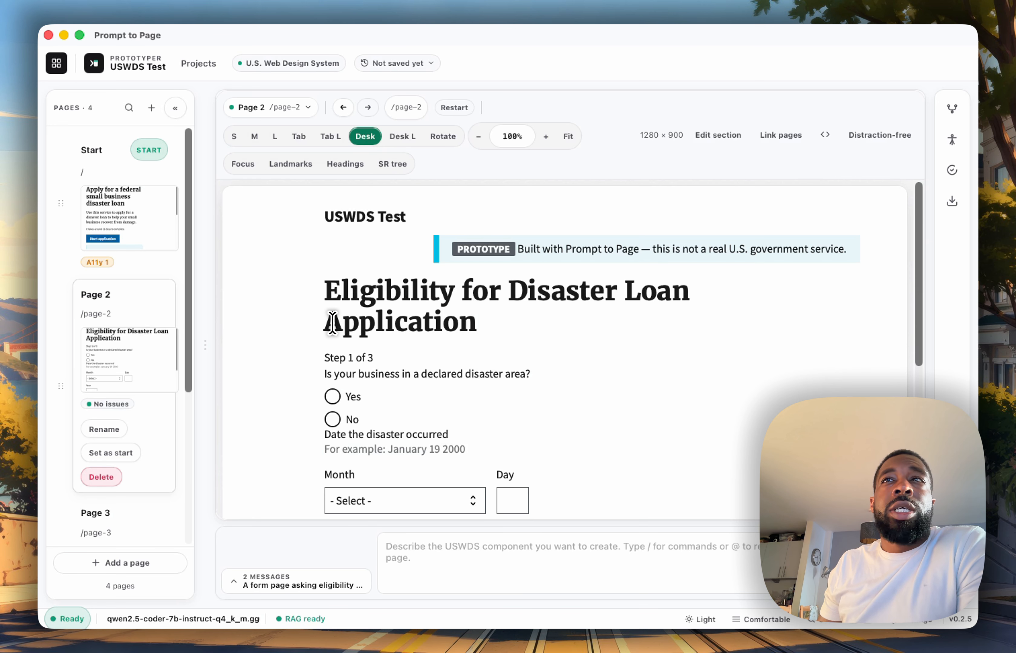
Link the Continue button on Page 2 to Page 3 and leave linking mode
scroll(399, 410, "down", 5)
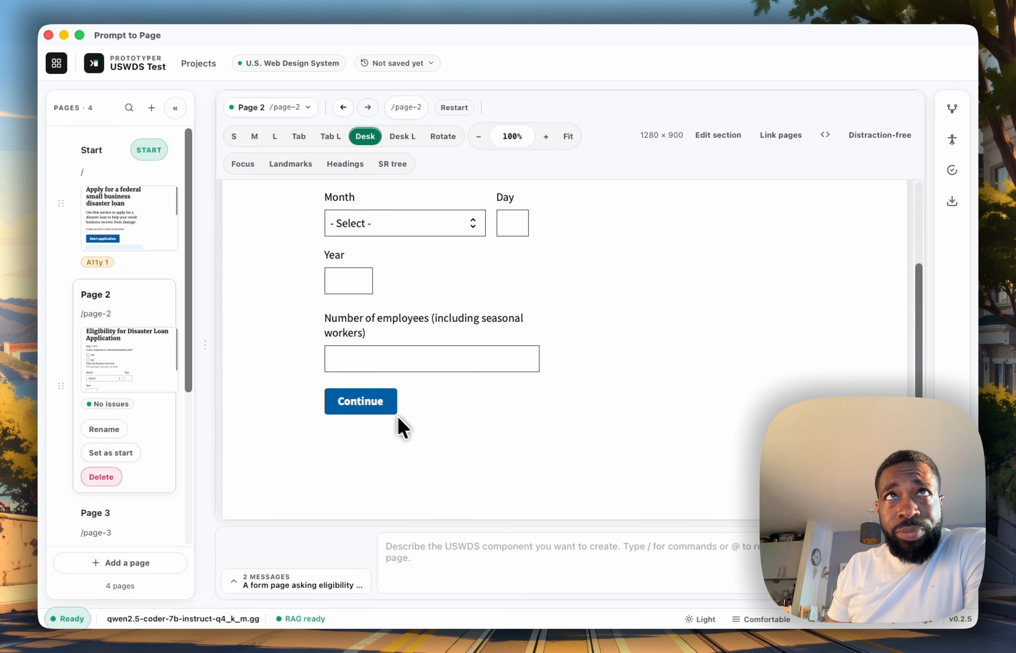
left_click(773, 140)
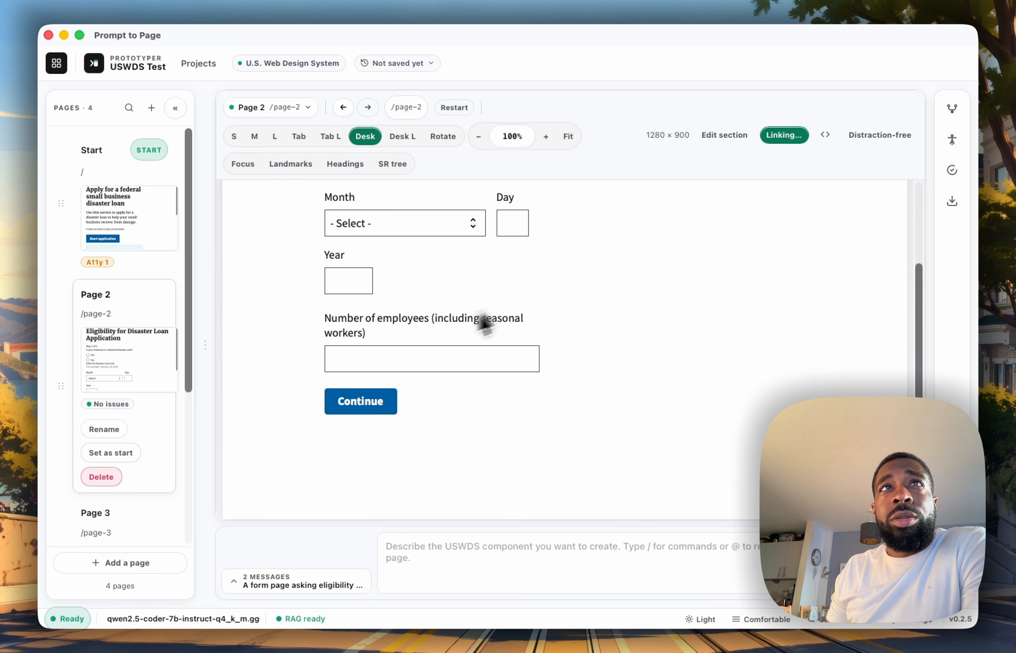
left_click(360, 403)
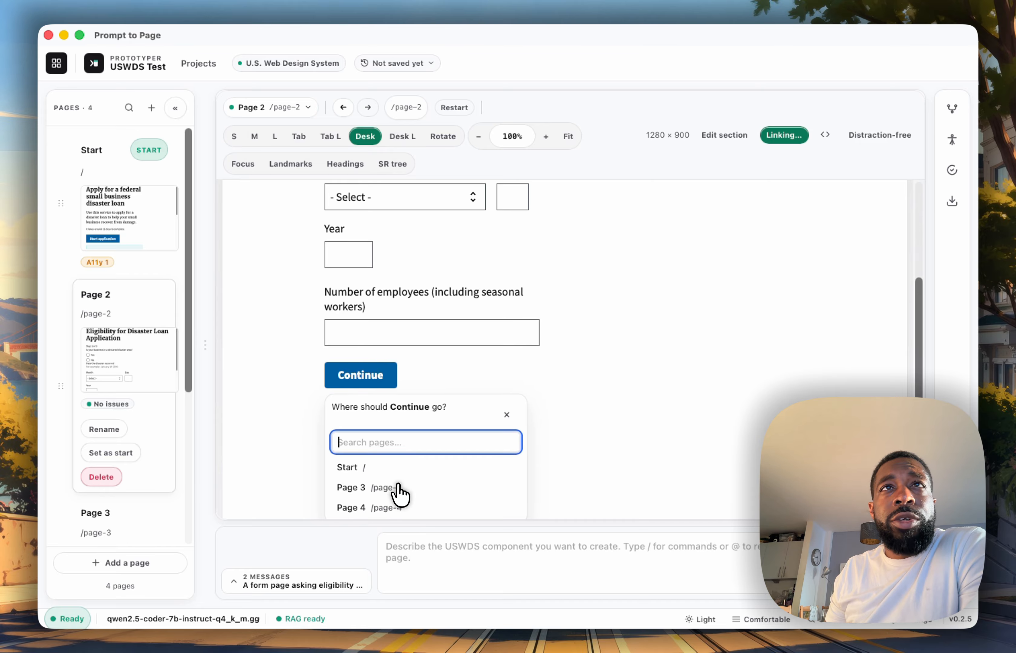
left_click(398, 487)
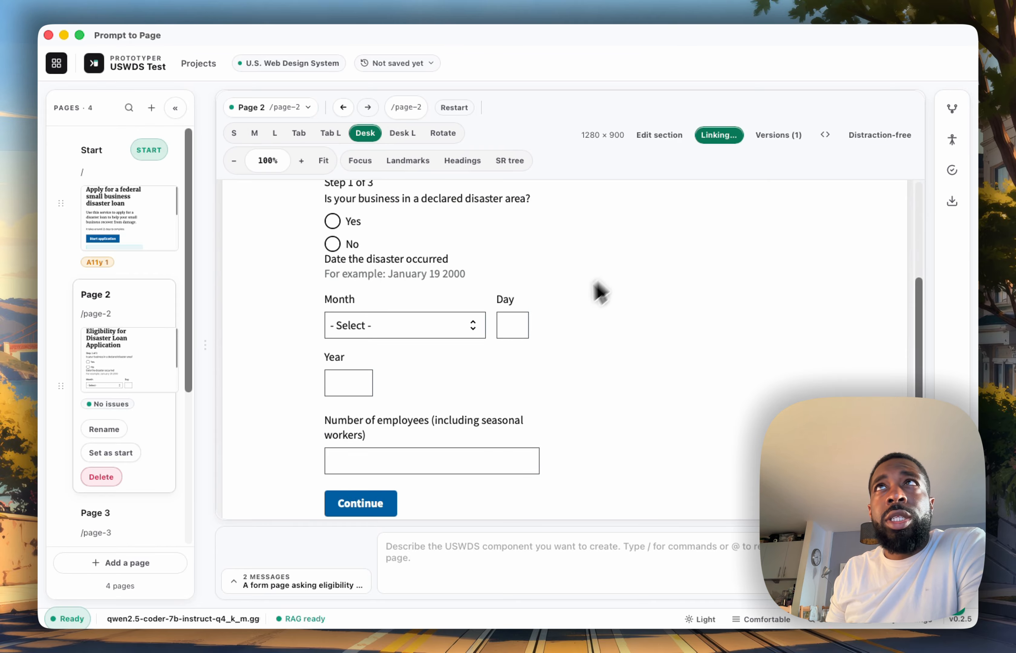
left_click(728, 135)
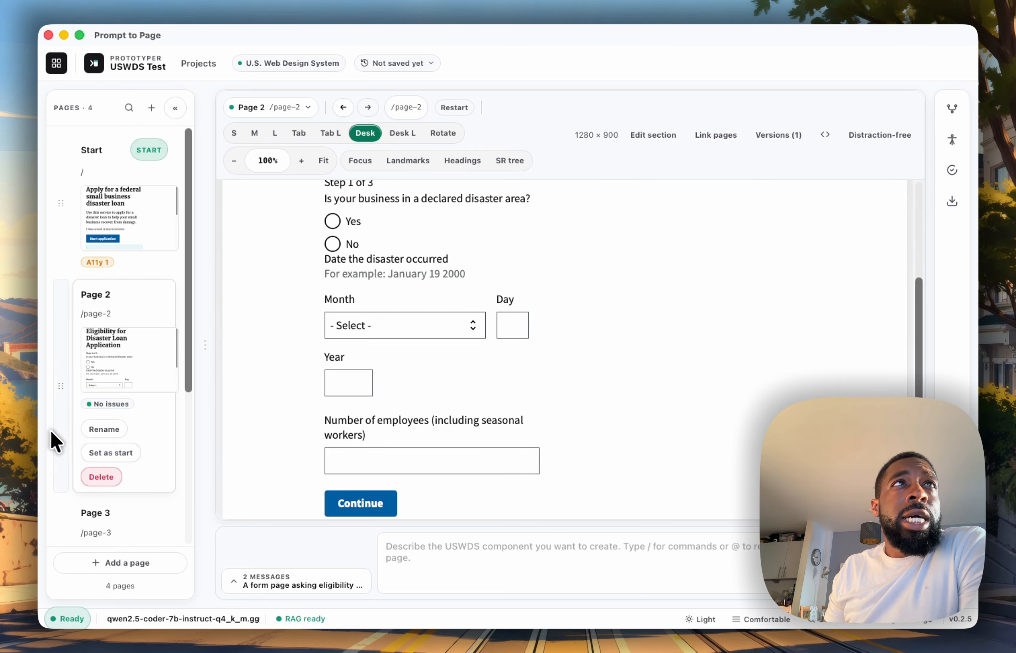
Open Page 3, link the Continue button below its business details form to Page 4, and leave linking mode
scroll(64, 431, "down", 4)
left_click(109, 403)
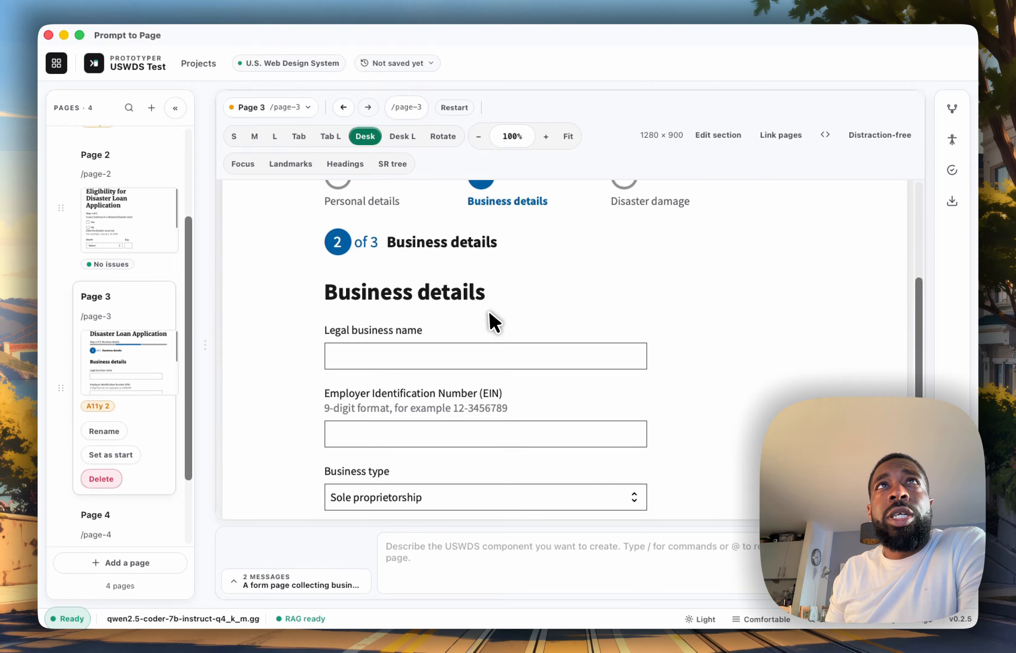
scroll(498, 301, "down", 10)
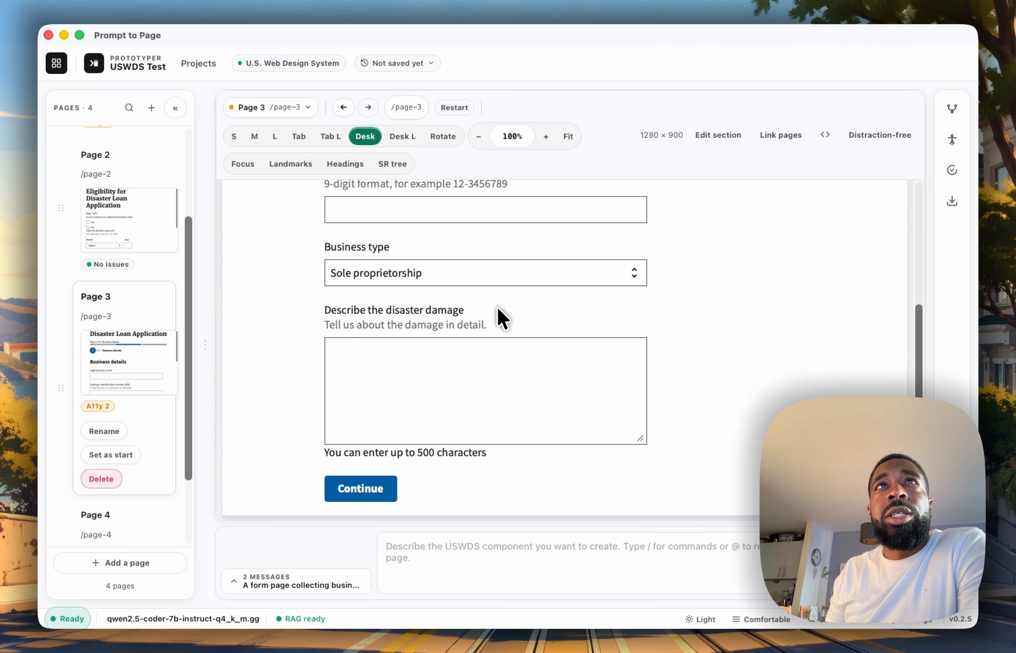
scroll(497, 308, "down", 2)
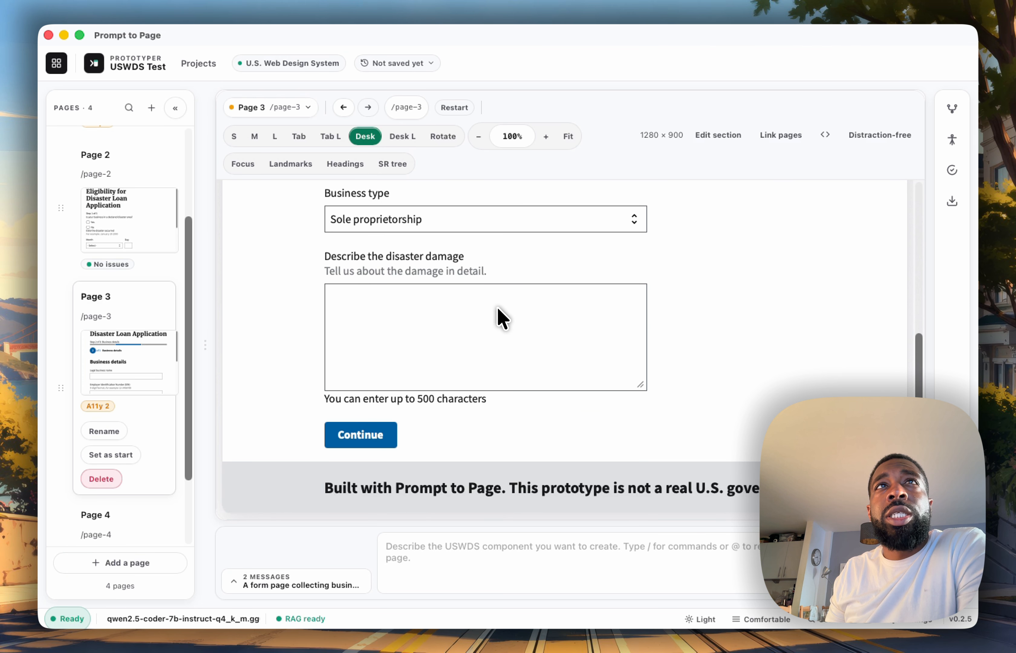
left_click(787, 135)
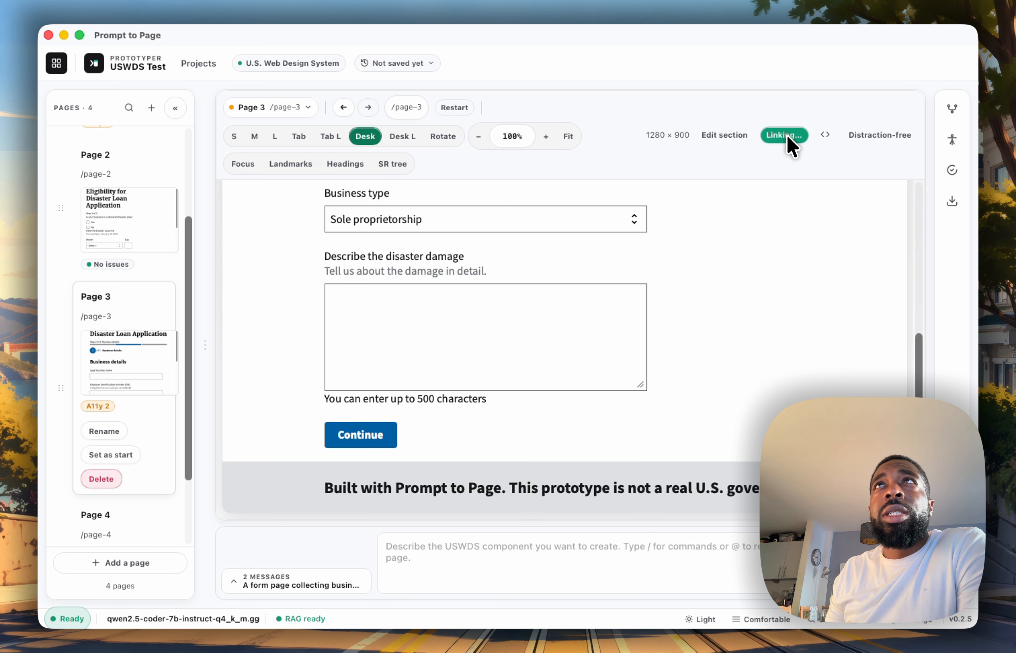
left_click(345, 443)
left_click(375, 506)
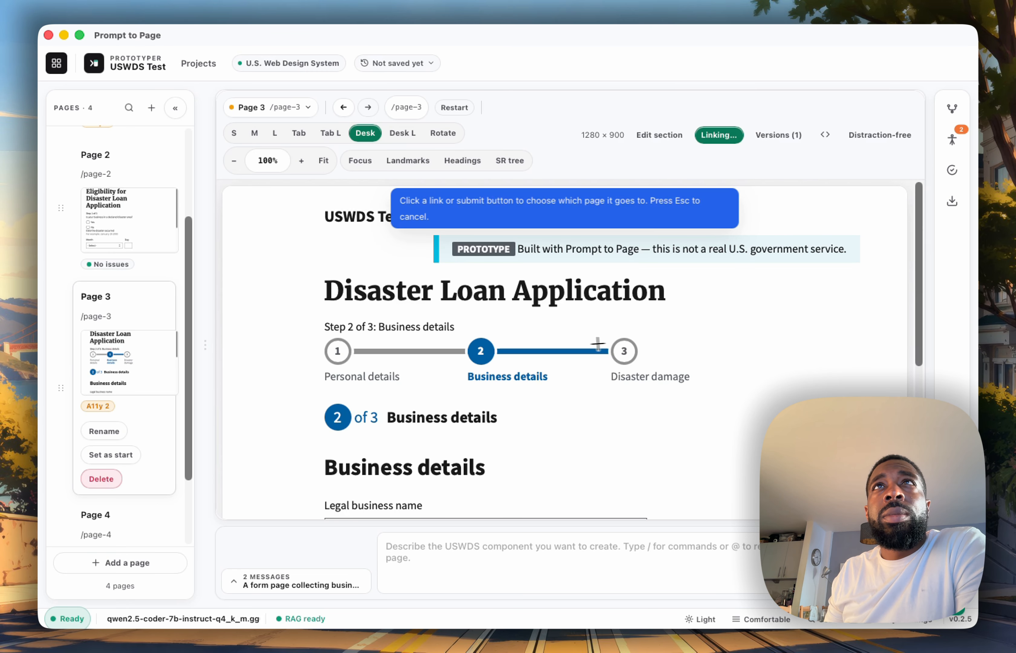
left_click(728, 138)
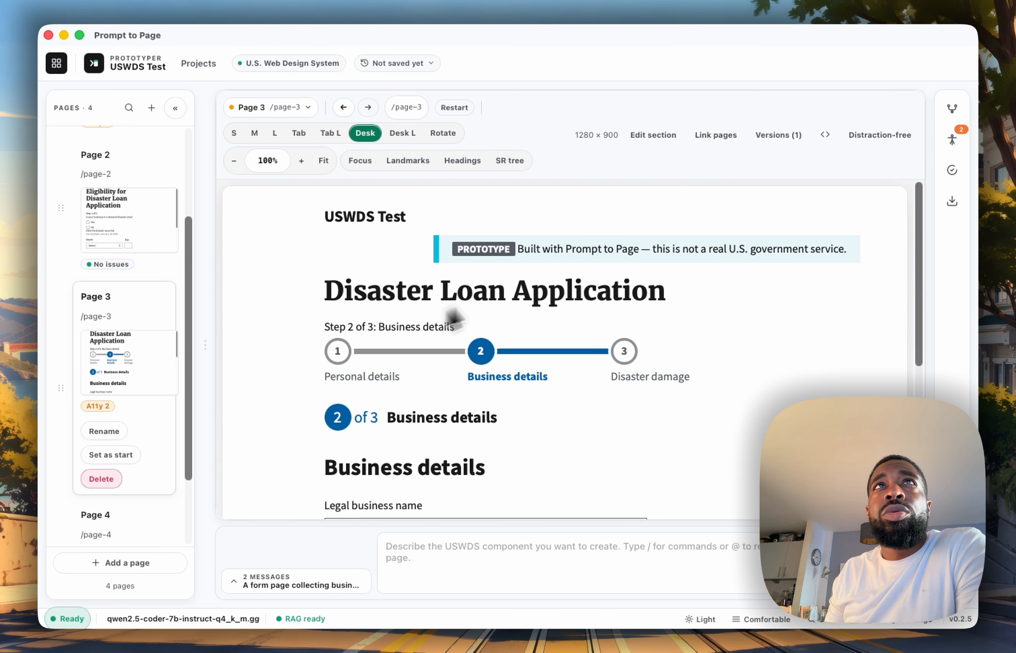
scroll(343, 395, "down", 5)
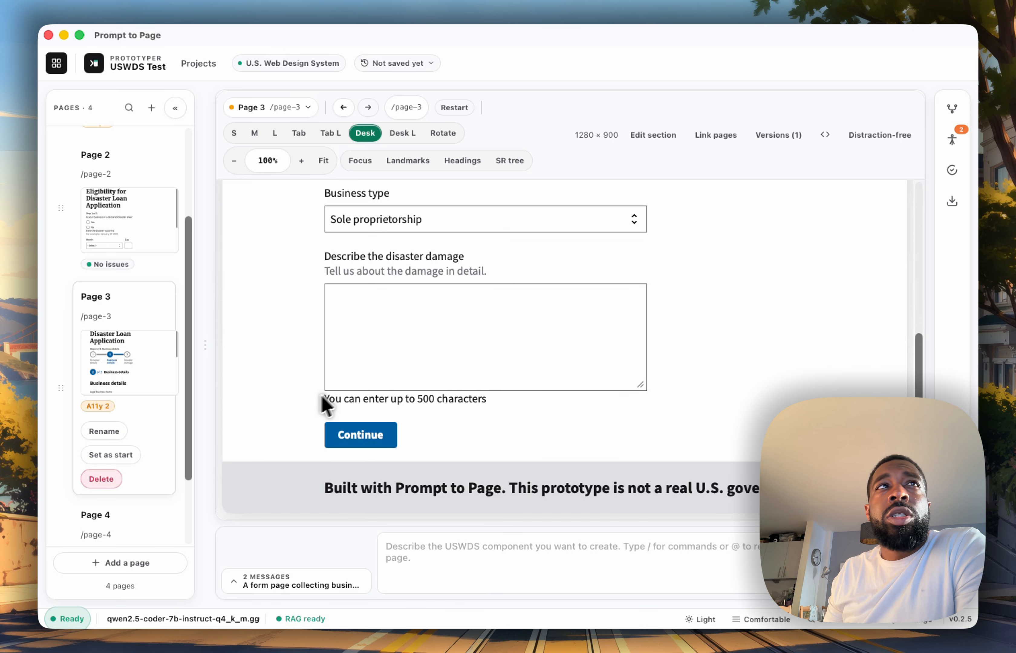
Open Page 4 and examine its submission alert, answers table, what-happens-next section and application status link
scroll(83, 467, "down", 3)
left_click(109, 470)
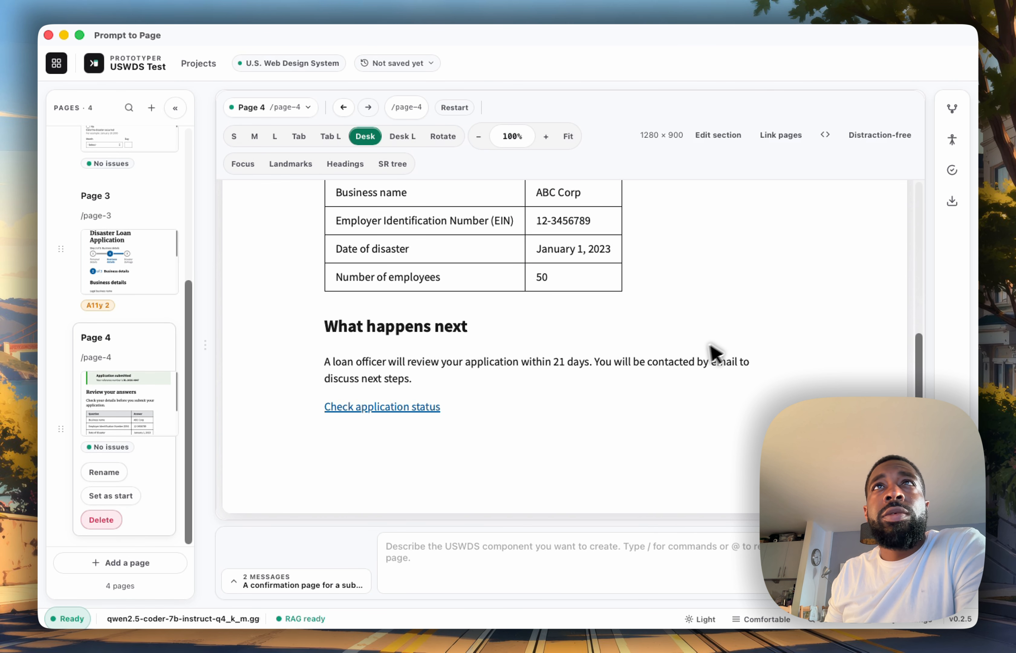
scroll(577, 369, "up", 5)
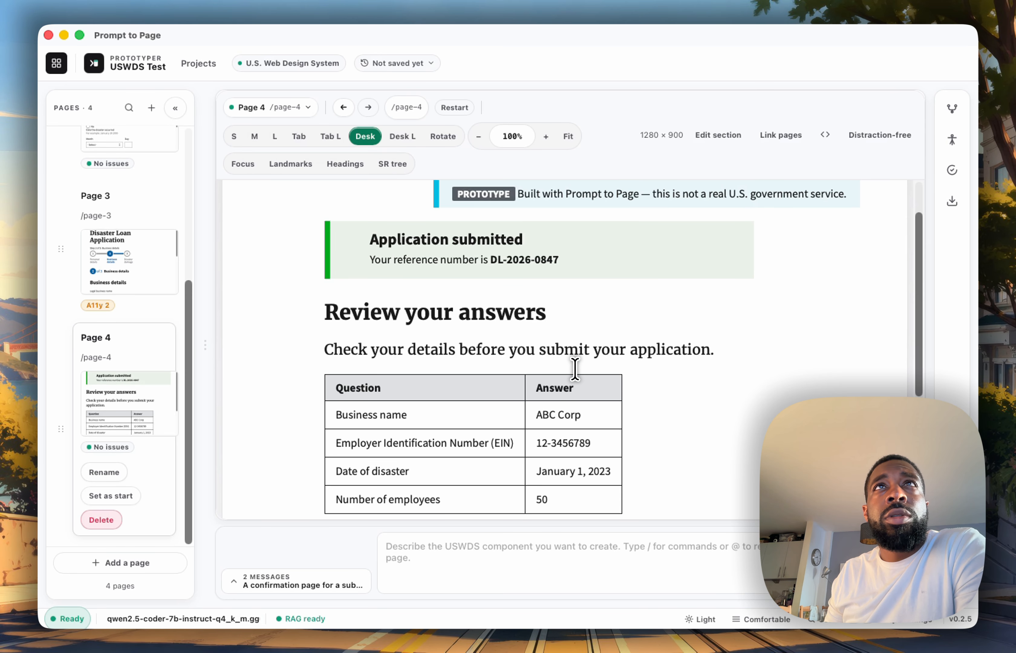
scroll(575, 369, "up", 2)
scroll(575, 369, "down", 10)
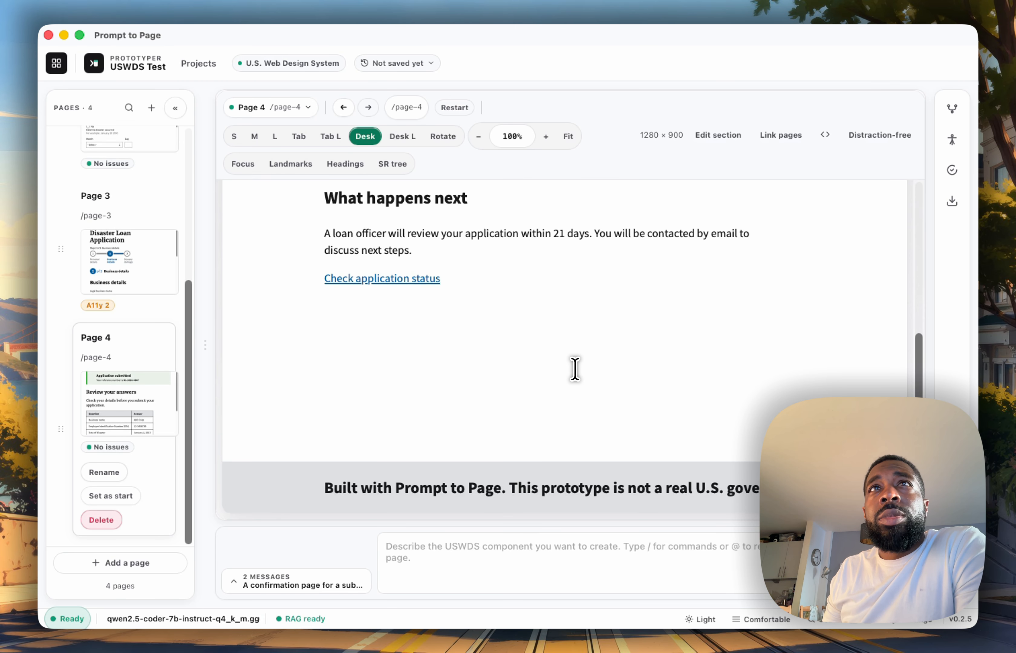
scroll(574, 368, "up", 10)
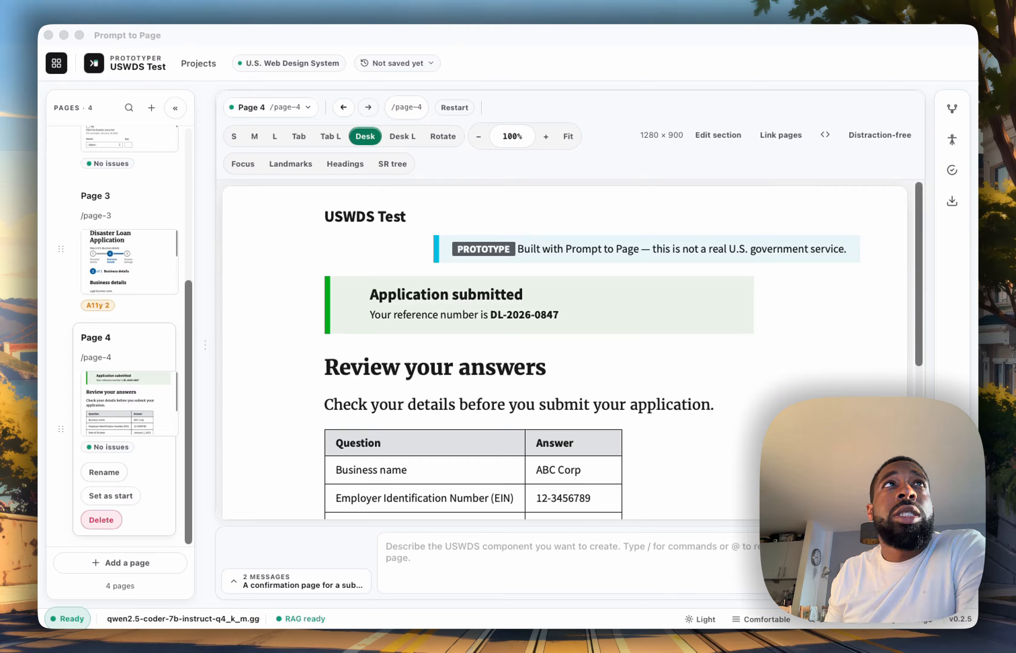
Select the Key information summary box on the Start page and have the AI add "Most recent federal tax return" to its list
scroll(86, 352, "up", 5)
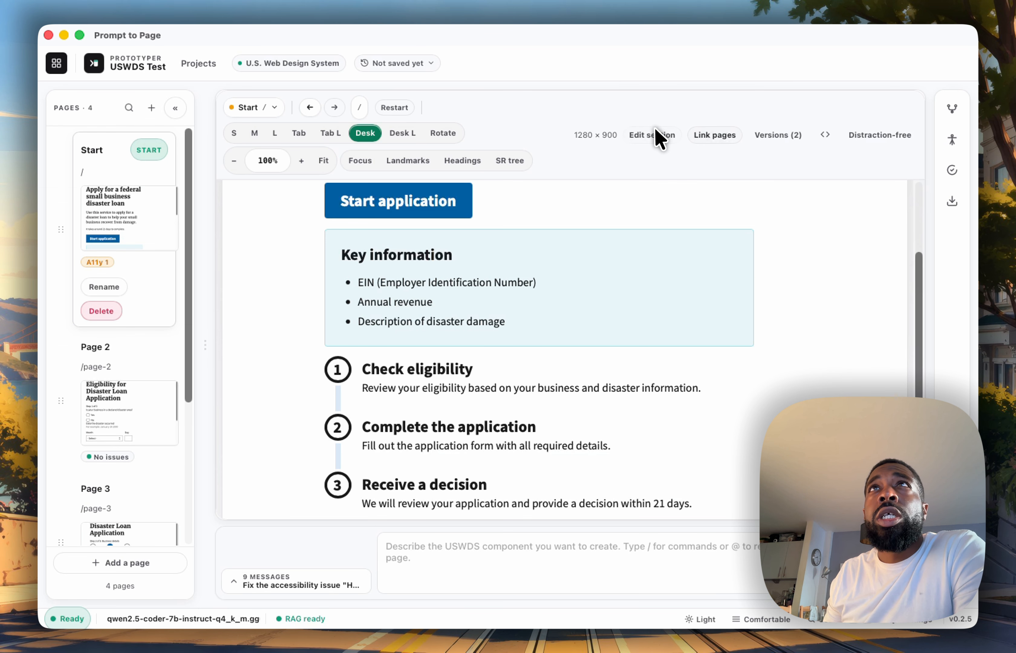
left_click(657, 136)
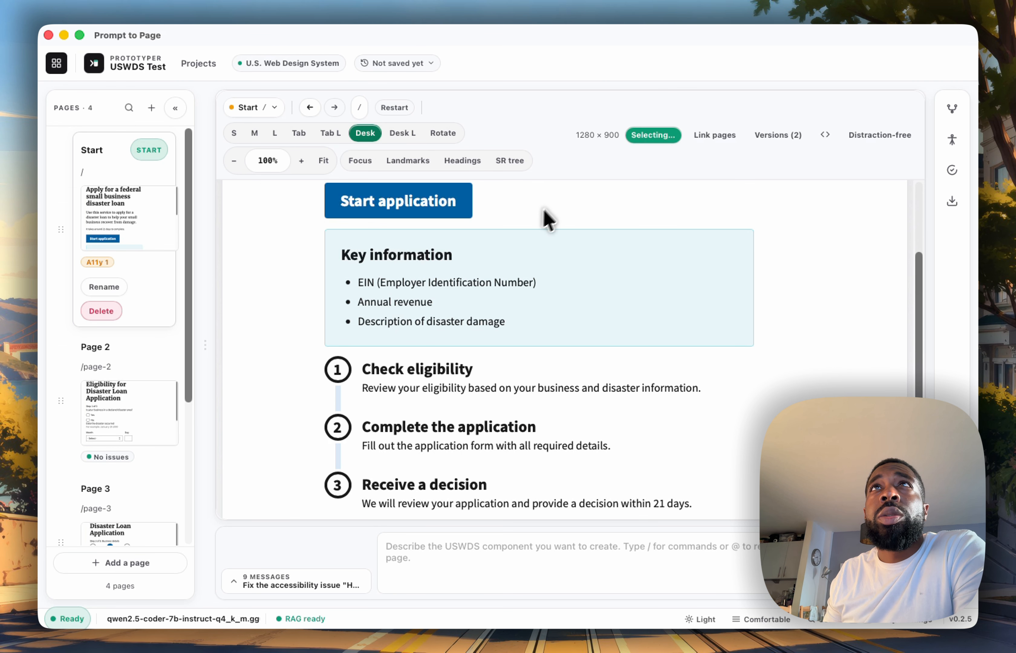
left_click(521, 238)
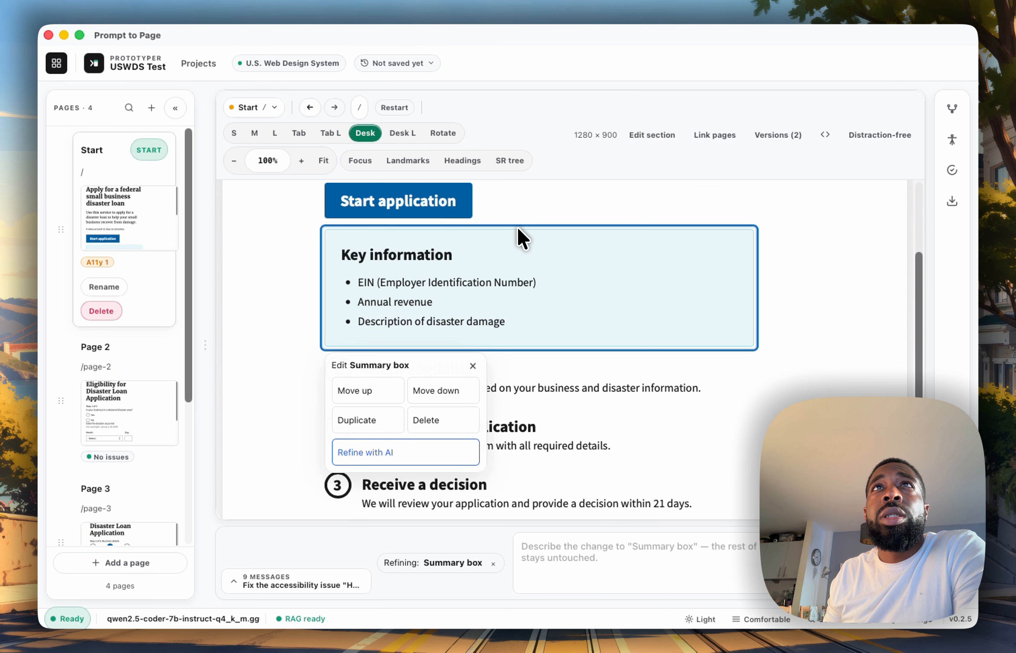
left_click(391, 453)
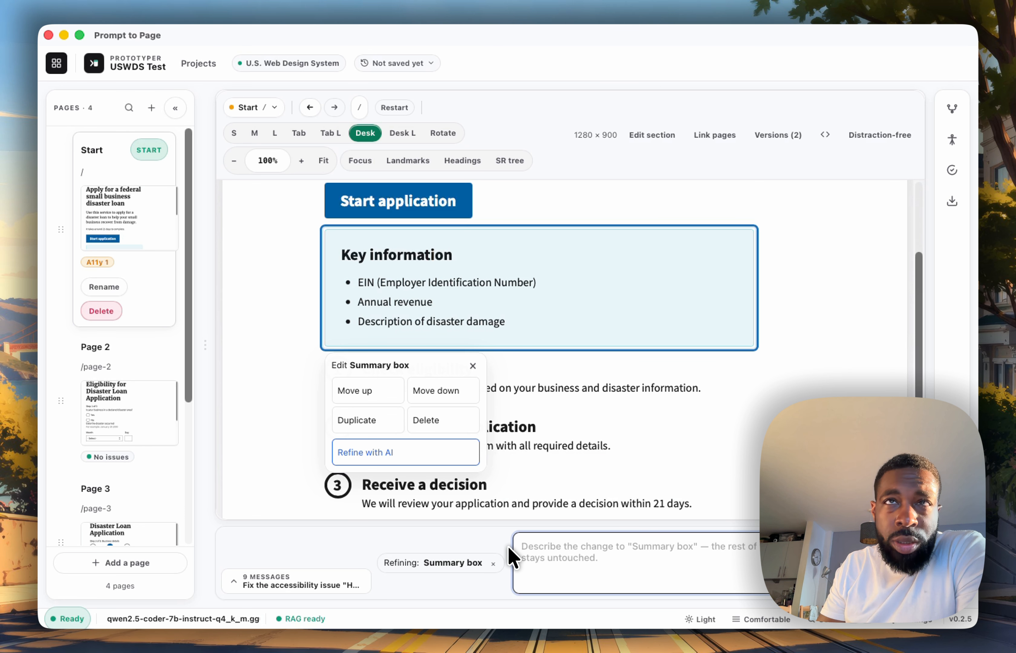
key("super+v")
key("Return")
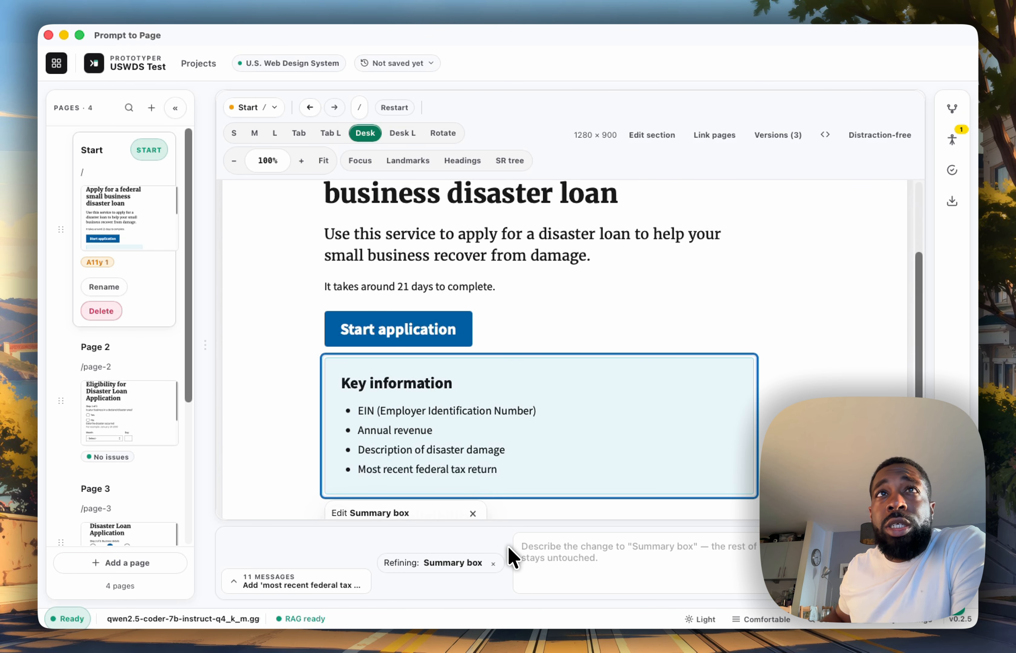
scroll(388, 434, "down", 1)
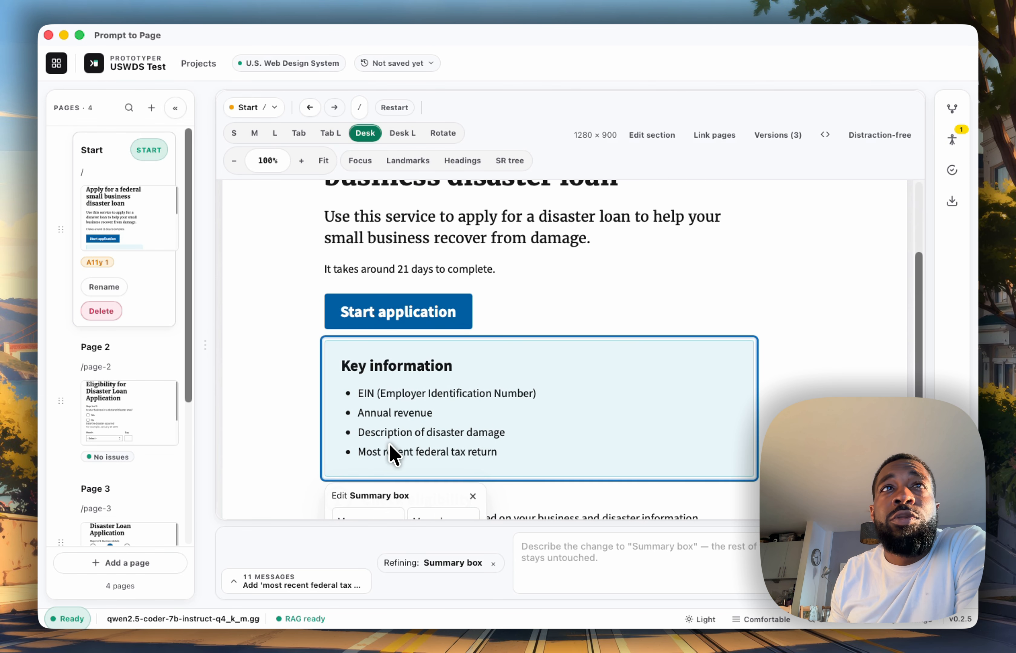
scroll(389, 443, "down", 5)
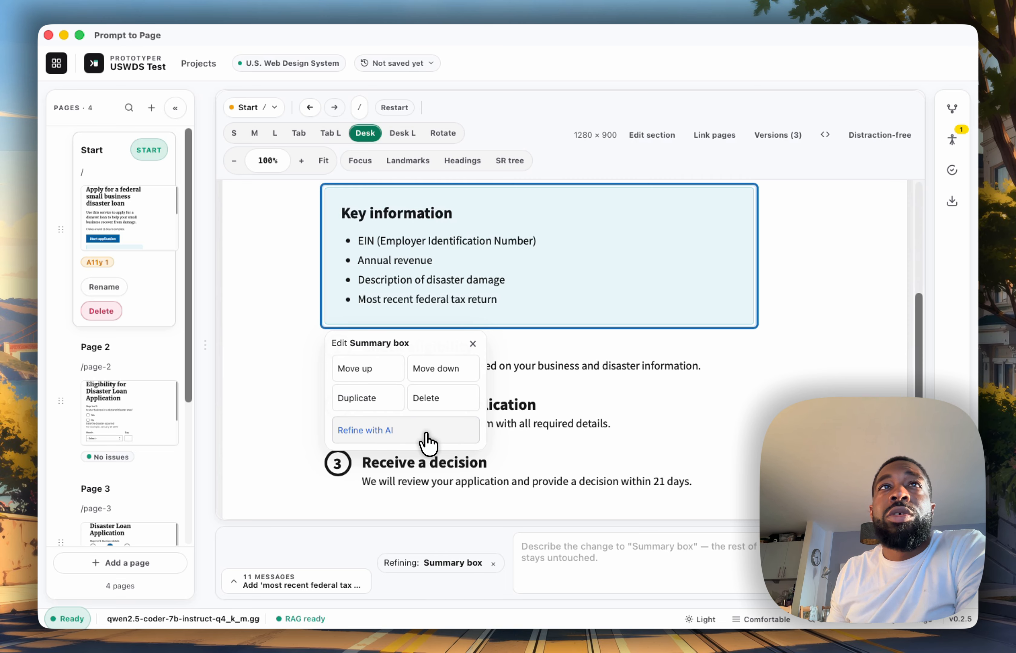
left_click(460, 442)
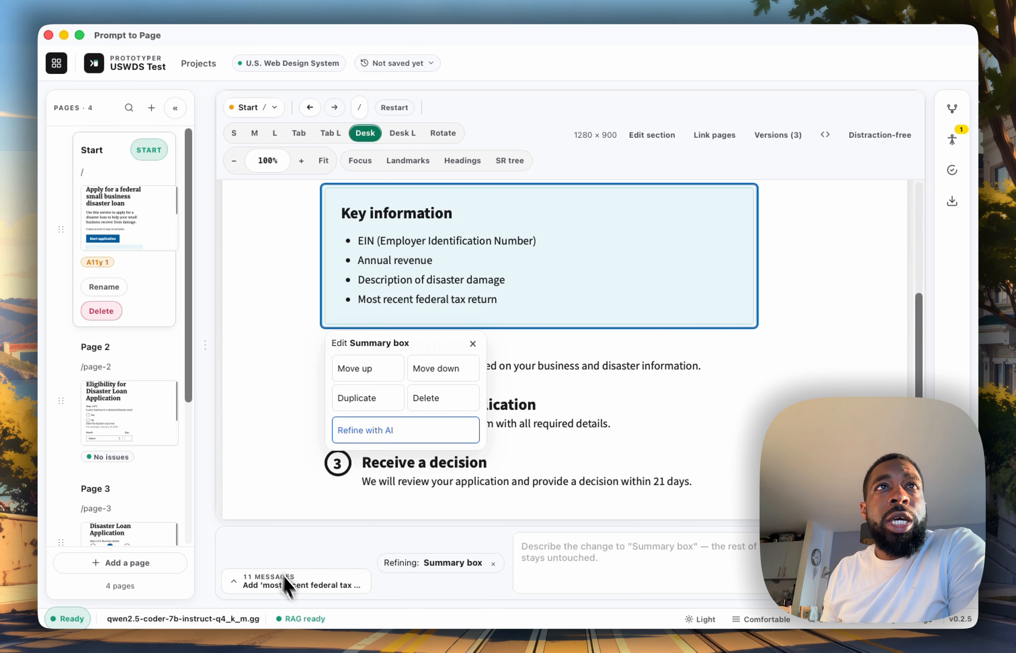
Export the testable prototype as a ZIP named USWDS-Test-prototype in the Documents folder
scroll(279, 435, "up", 7)
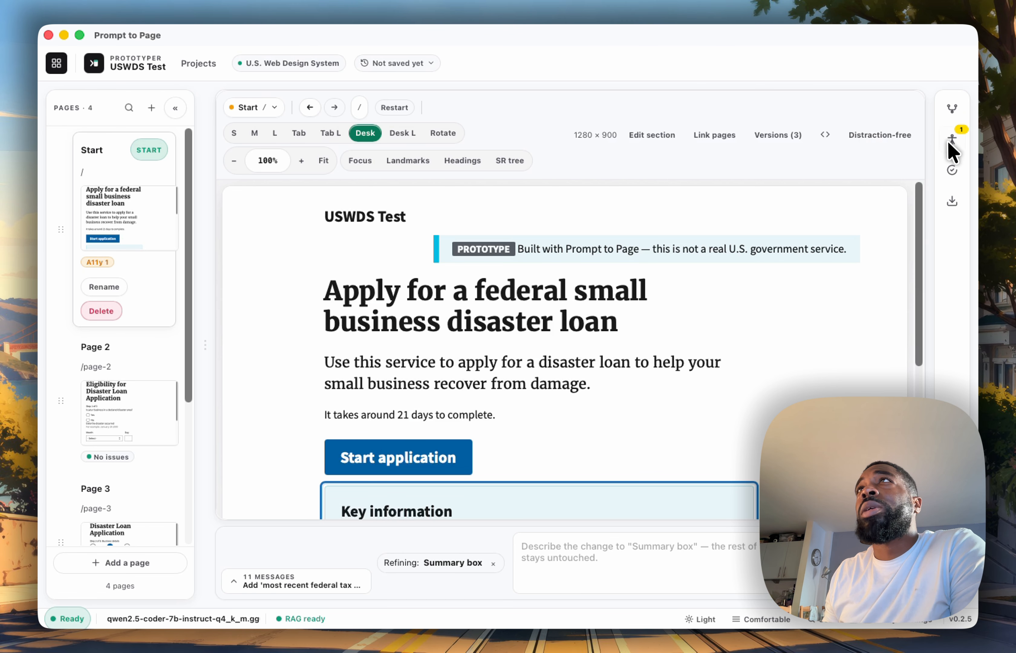
left_click(951, 201)
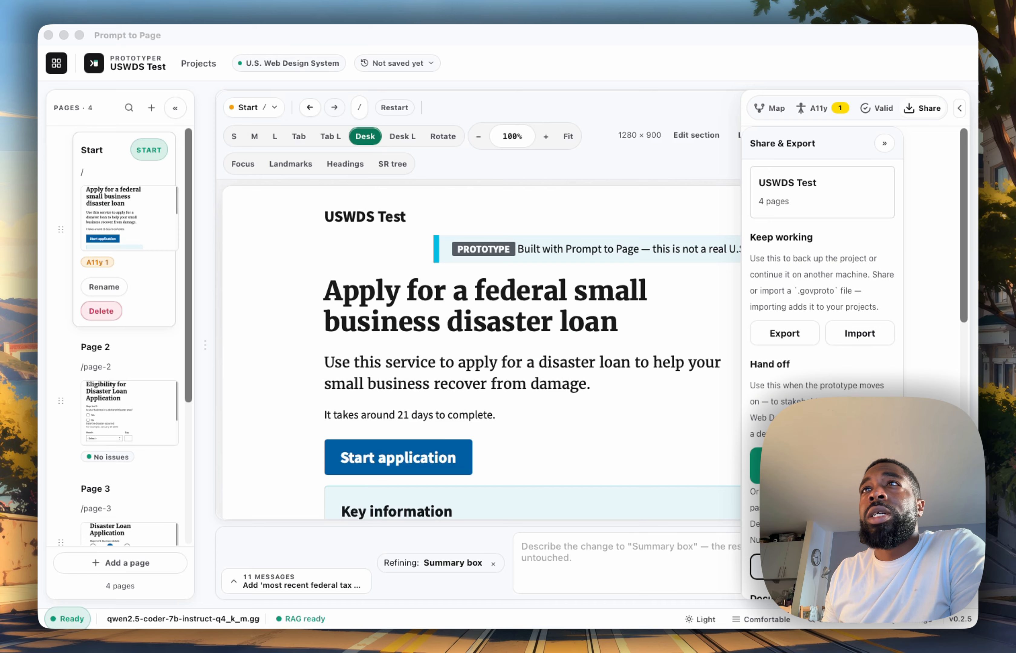
key("super+Tab")
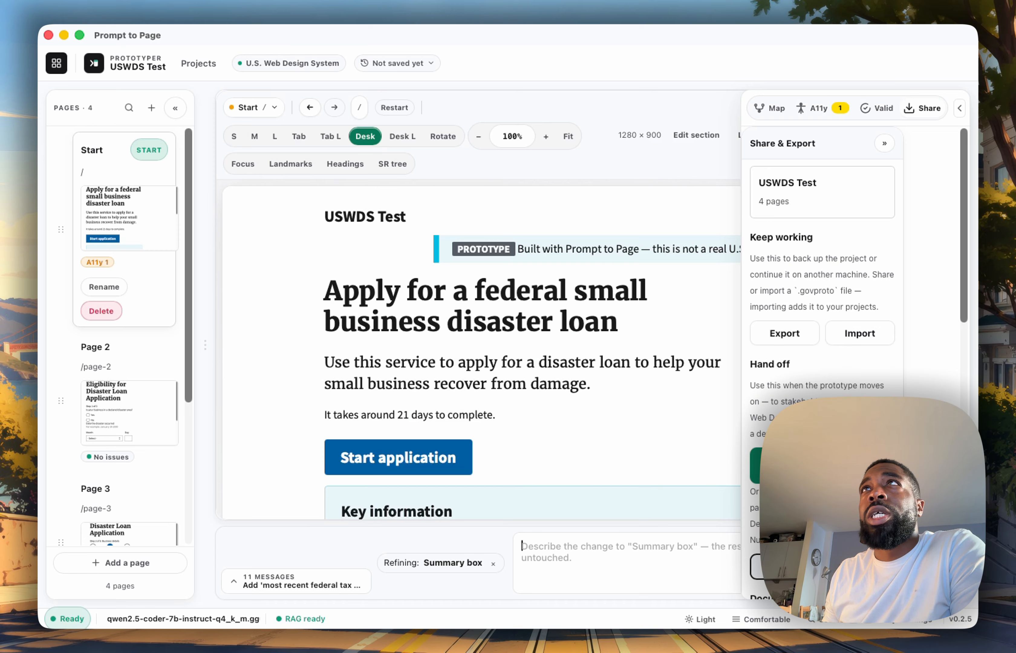
left_click(823, 466)
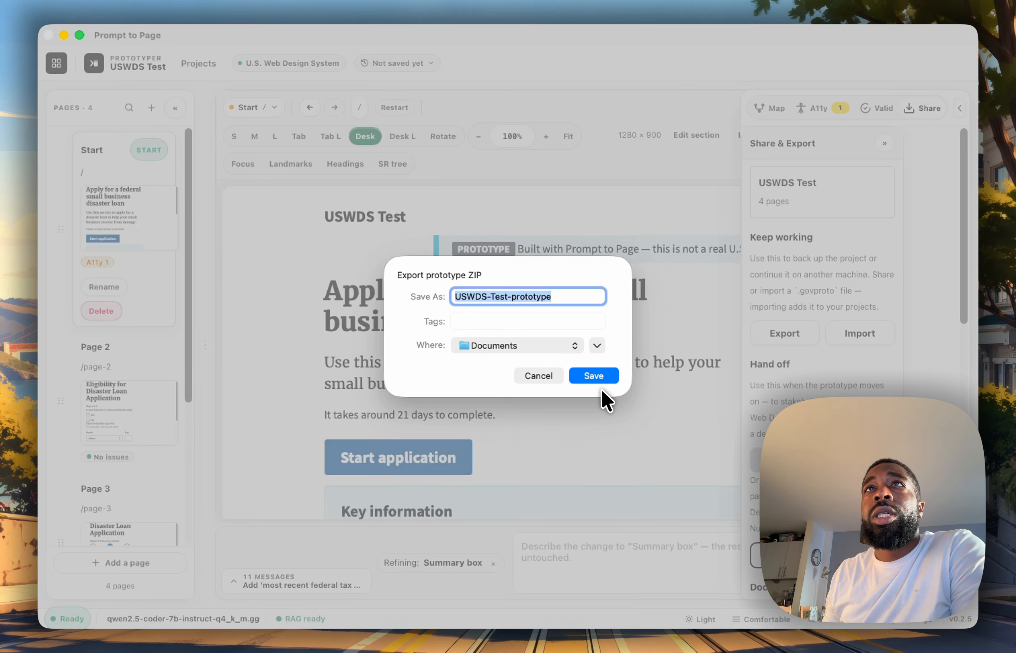
left_click(597, 377)
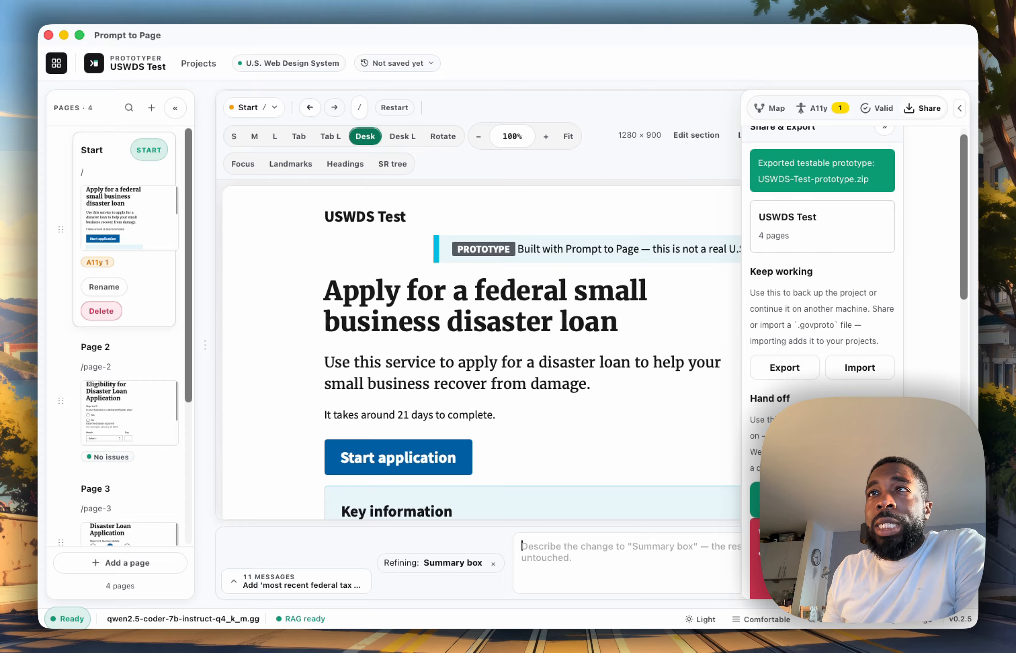
Open index.html from the exported USWDS-Test-prototype folder in the browser and review the start page through to its footer
left_click_drag(427, 338, 535, 199)
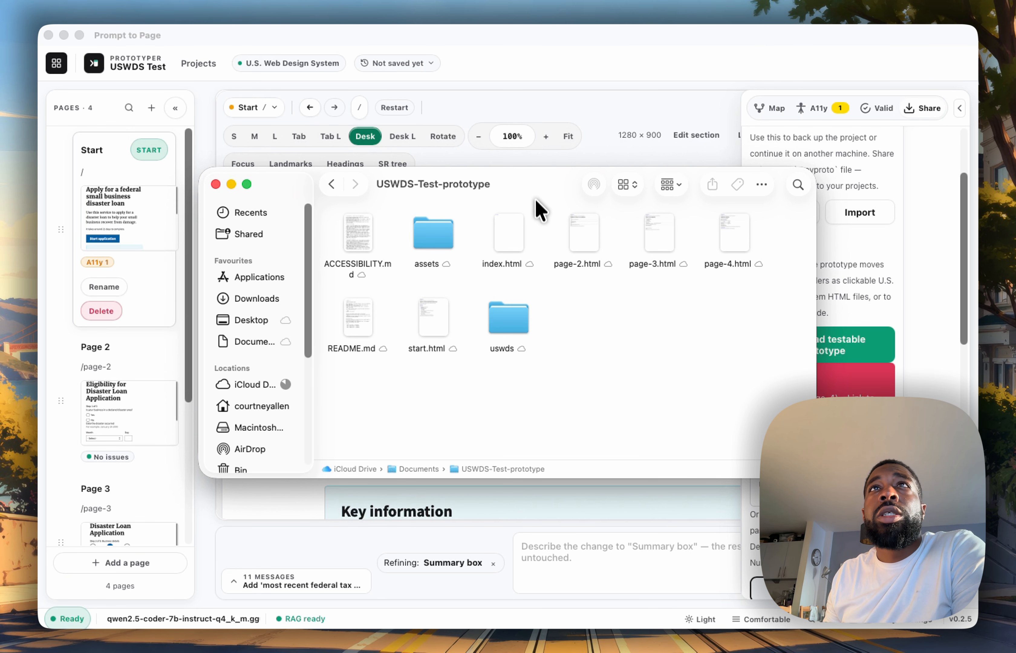
double_click(512, 236)
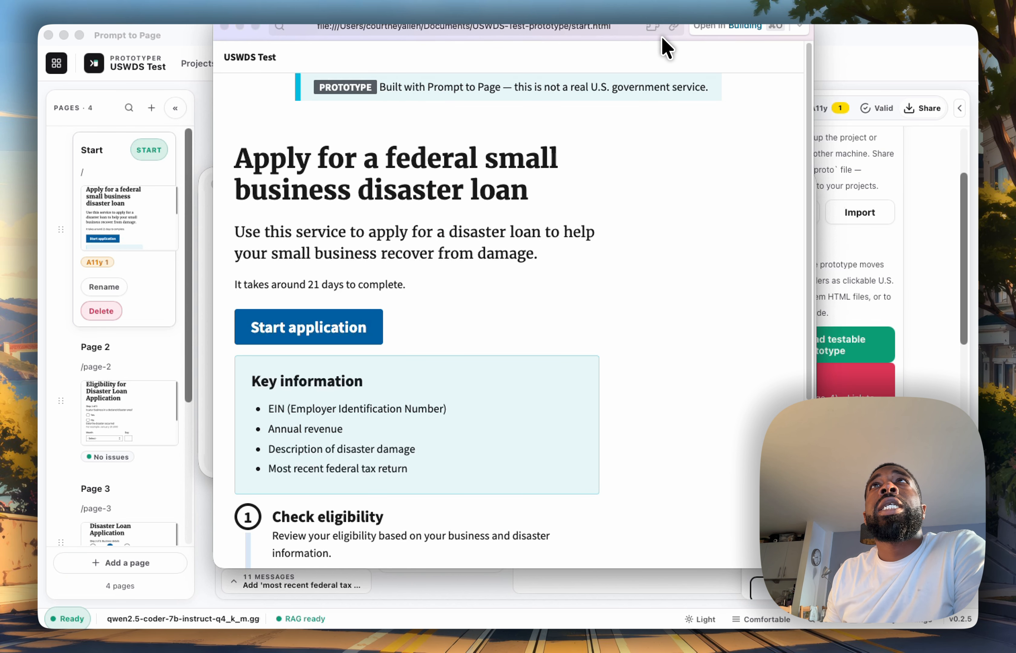
left_click_drag(662, 37, 659, 59)
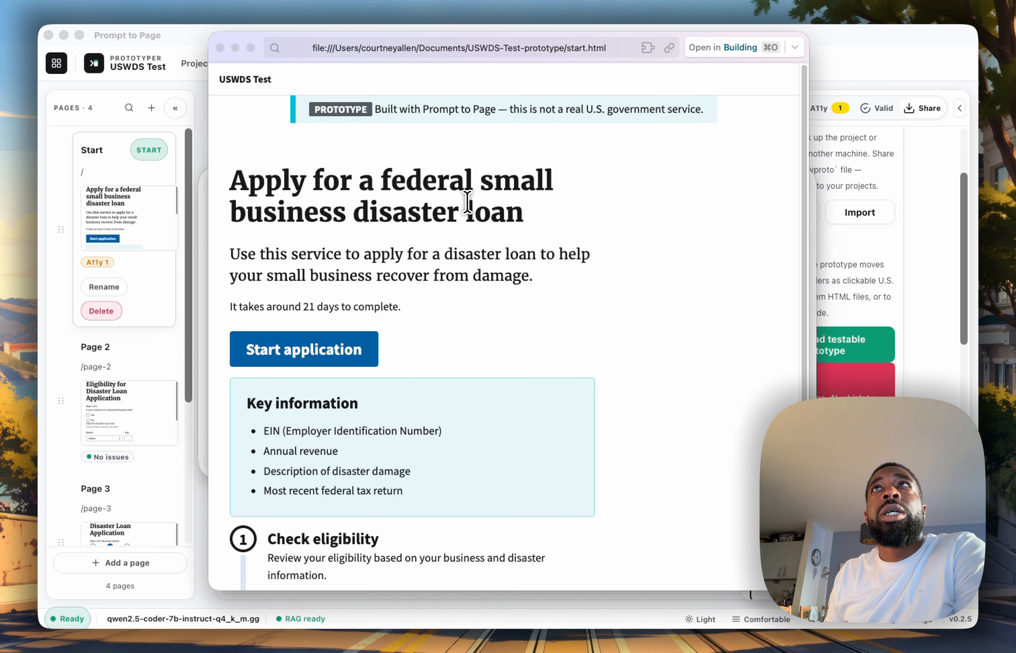
scroll(473, 204, "down", 3)
scroll(393, 242, "down", 5)
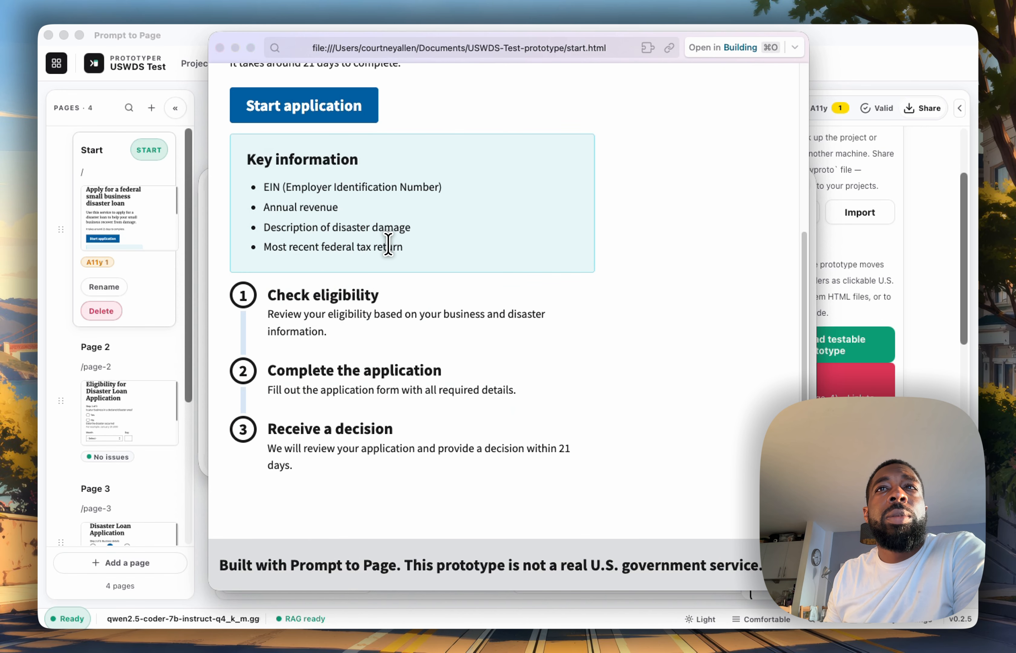
scroll(419, 265, "up", 10)
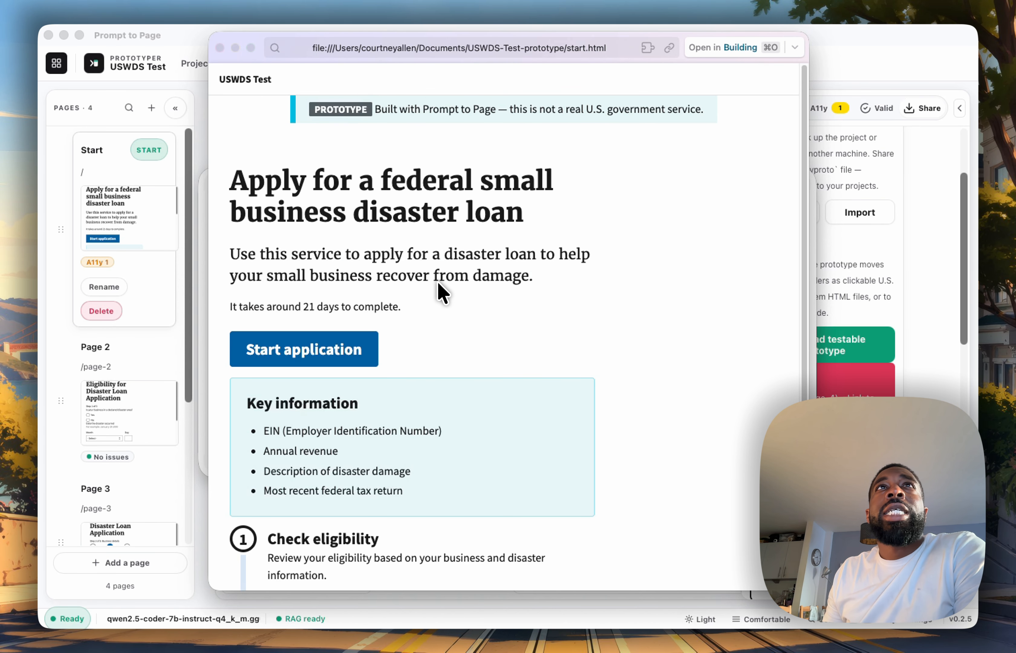
Start the application in the exported prototype and continue past the eligibility page to the business details page
left_click(312, 351)
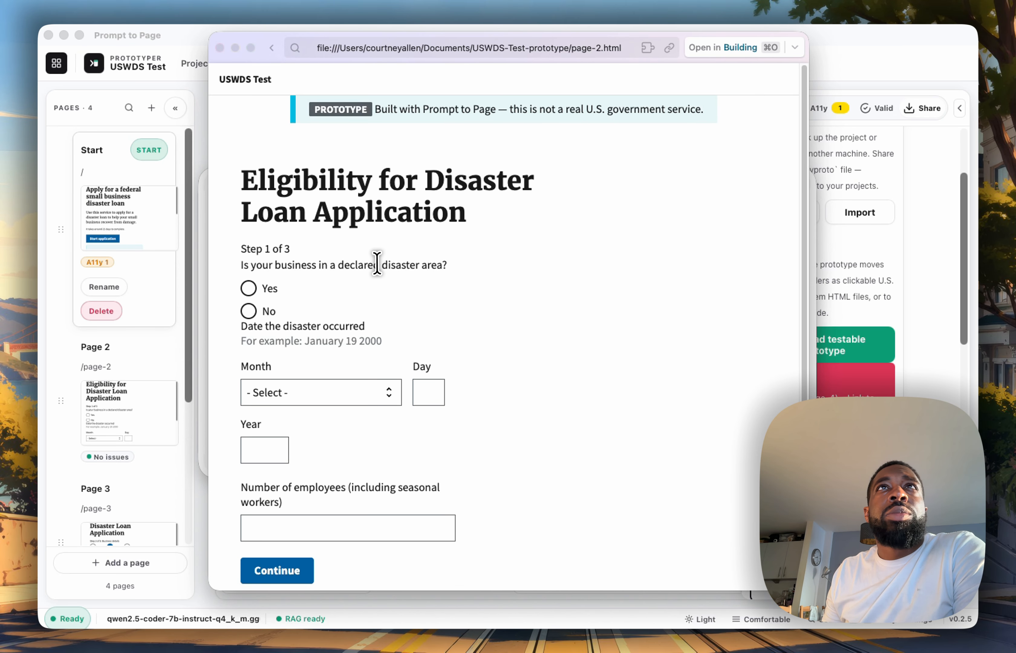
scroll(378, 262, "down", 3)
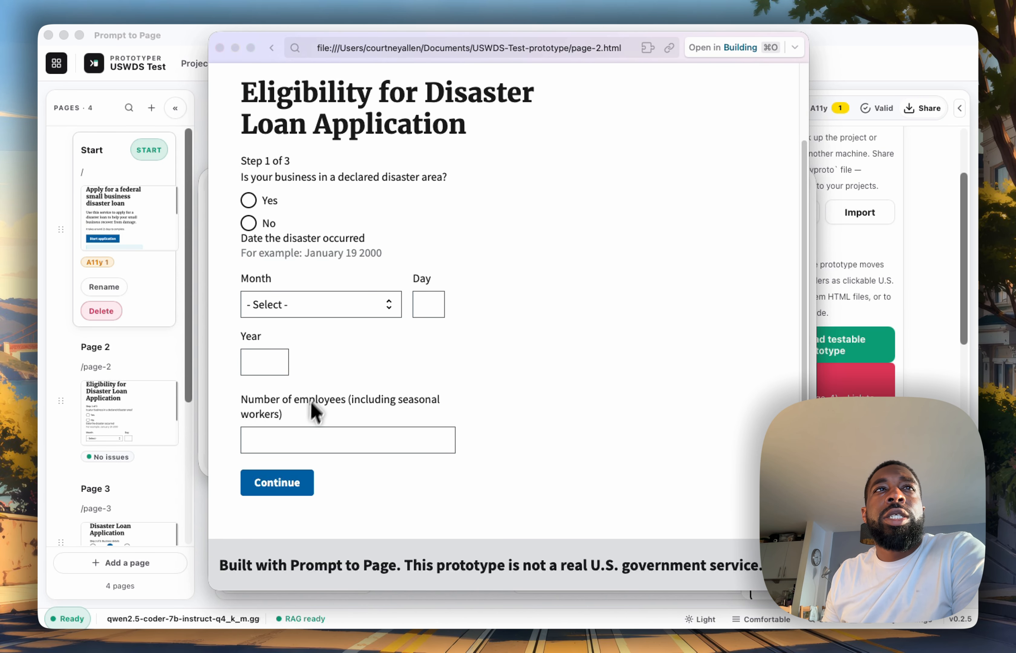
left_click(287, 481)
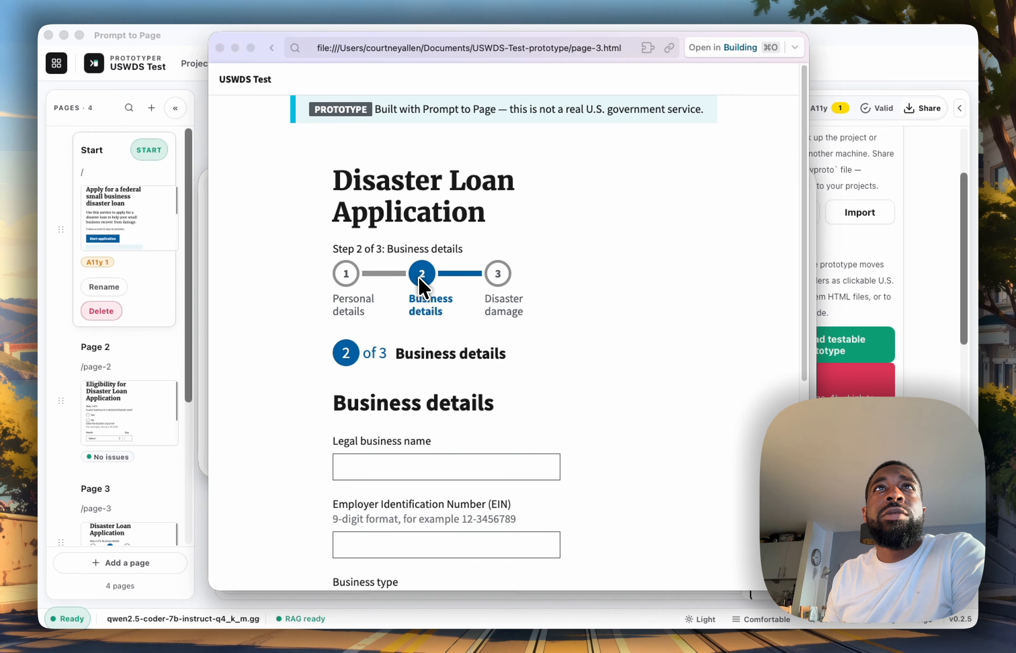
Enter "test" as the legal business name, continue to the confirmation page, and review its answers table and what-happens-next section
scroll(420, 286, "down", 5)
left_click(378, 481)
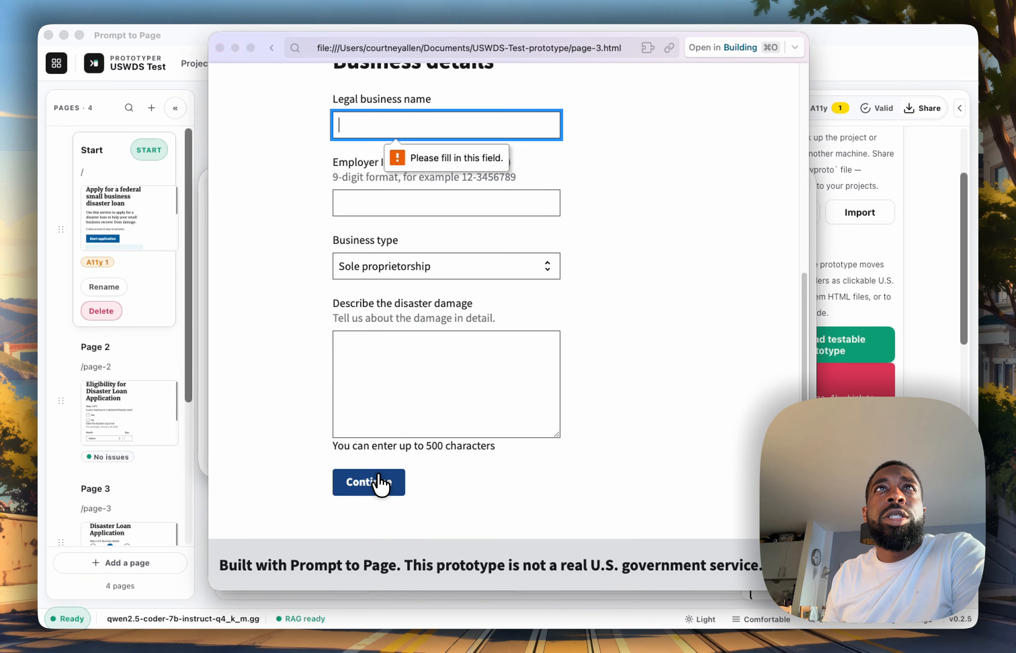
left_click(403, 123)
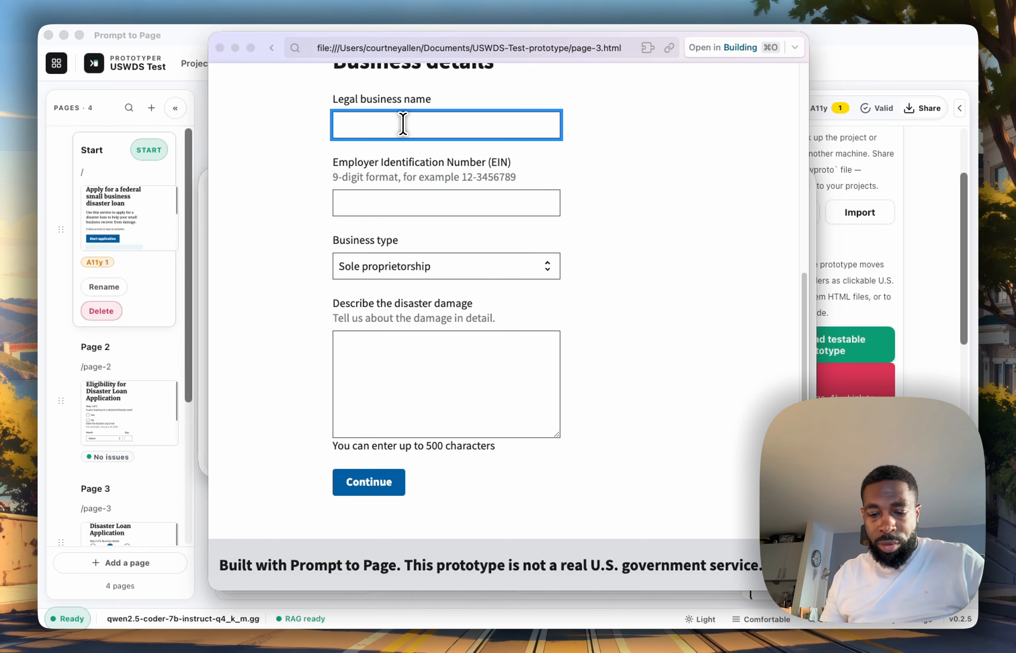
type("test")
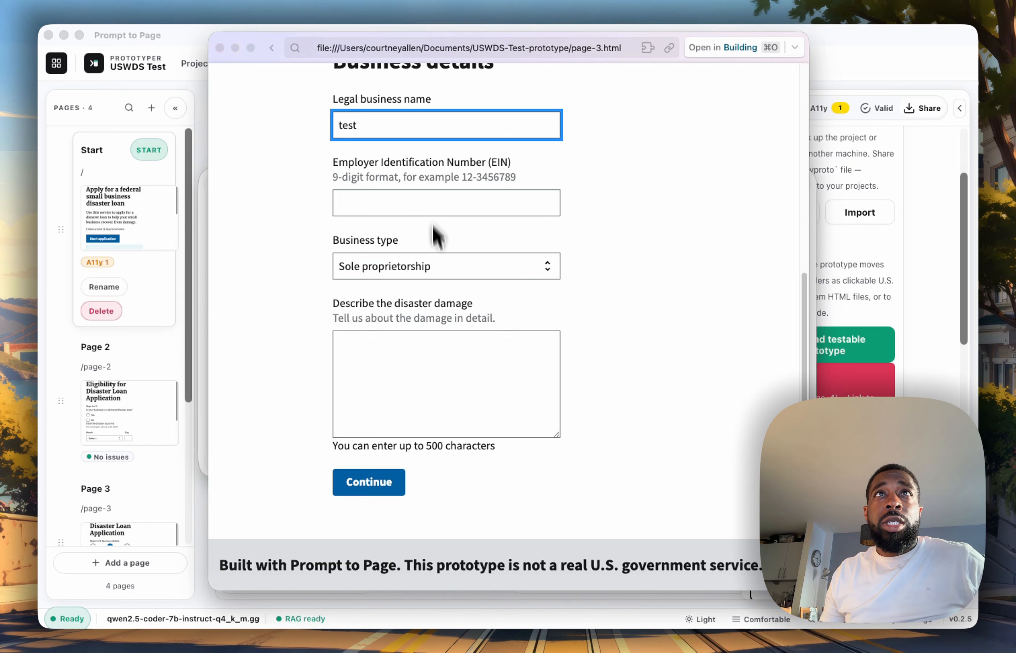
left_click(390, 481)
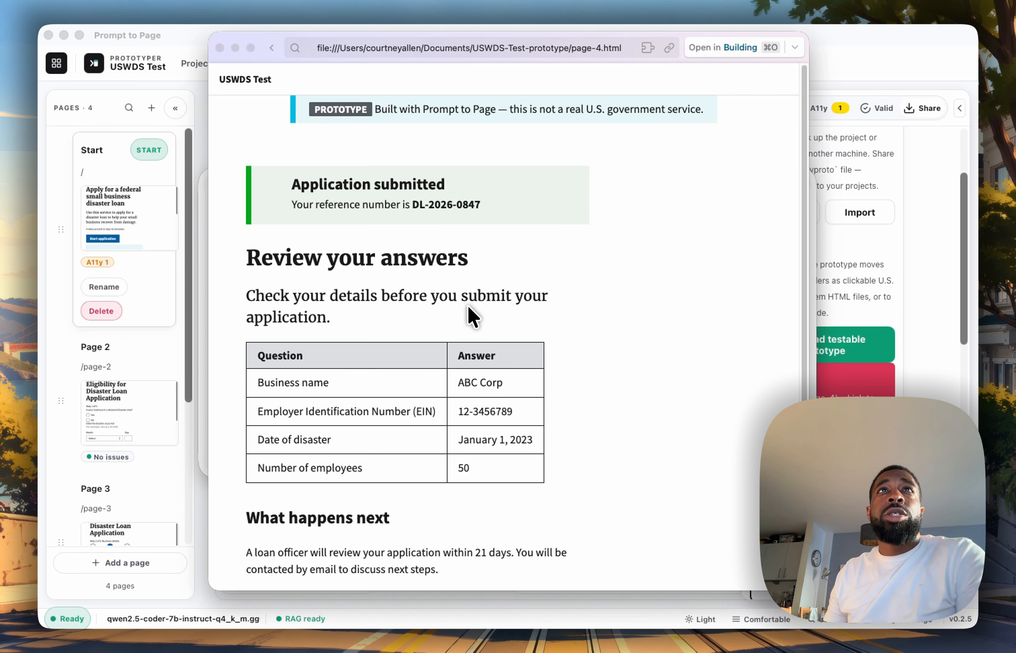
scroll(470, 303, "down", 3)
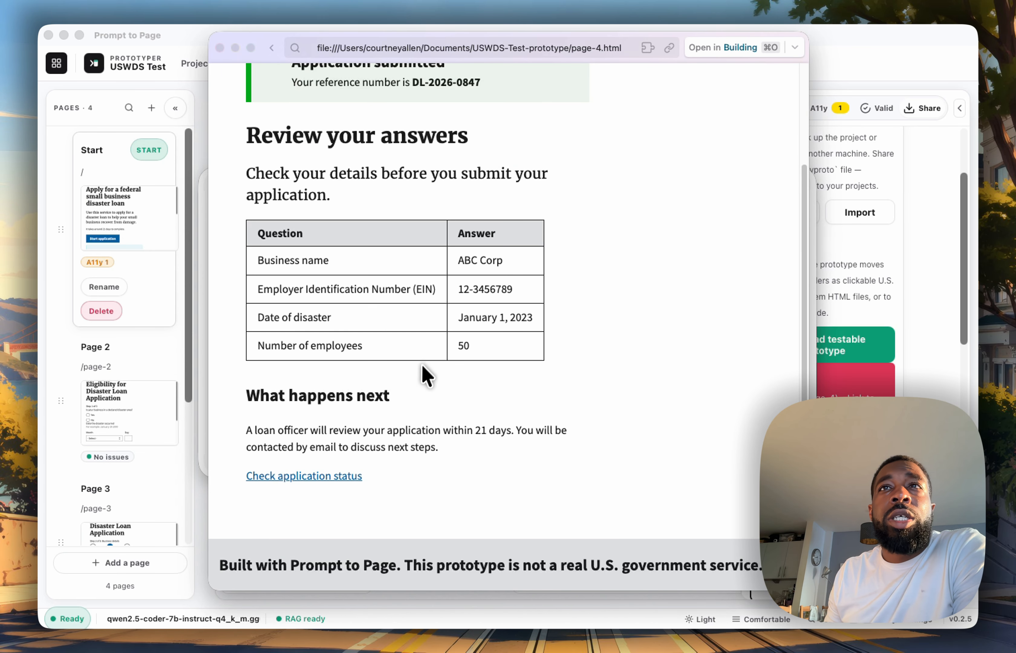